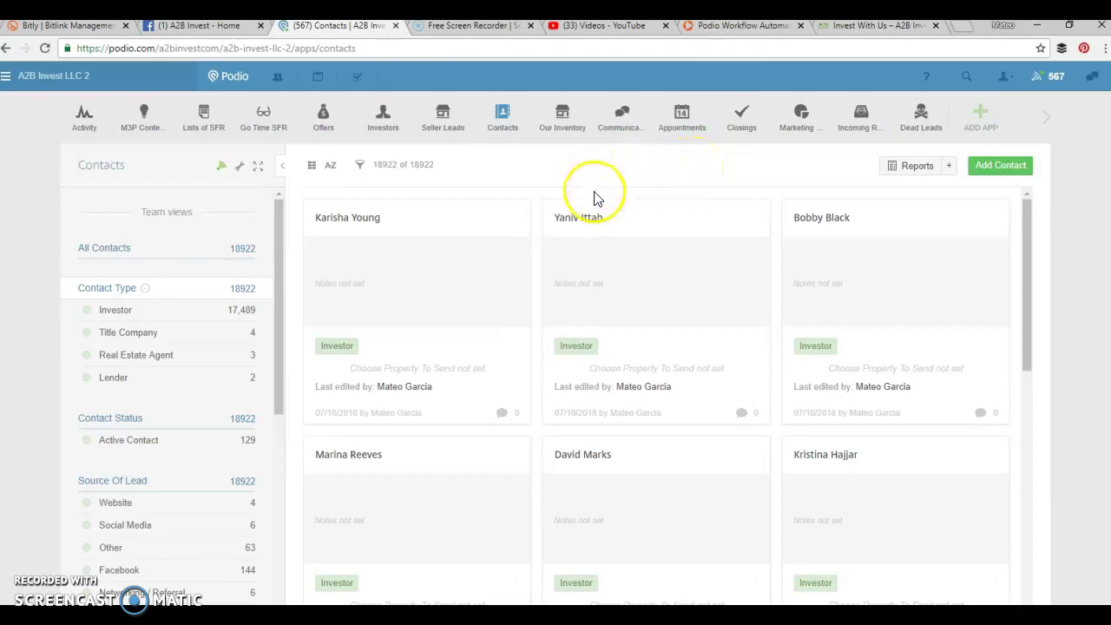
Step: Switch to the A2B Invest website's Invest With Us page and look over the Get On The List form
{"action": "left_click", "coordinate": [894, 27]}
{"action": "scroll", "coordinate": [521, 382], "scroll_direction": "down", "scroll_amount": 3}
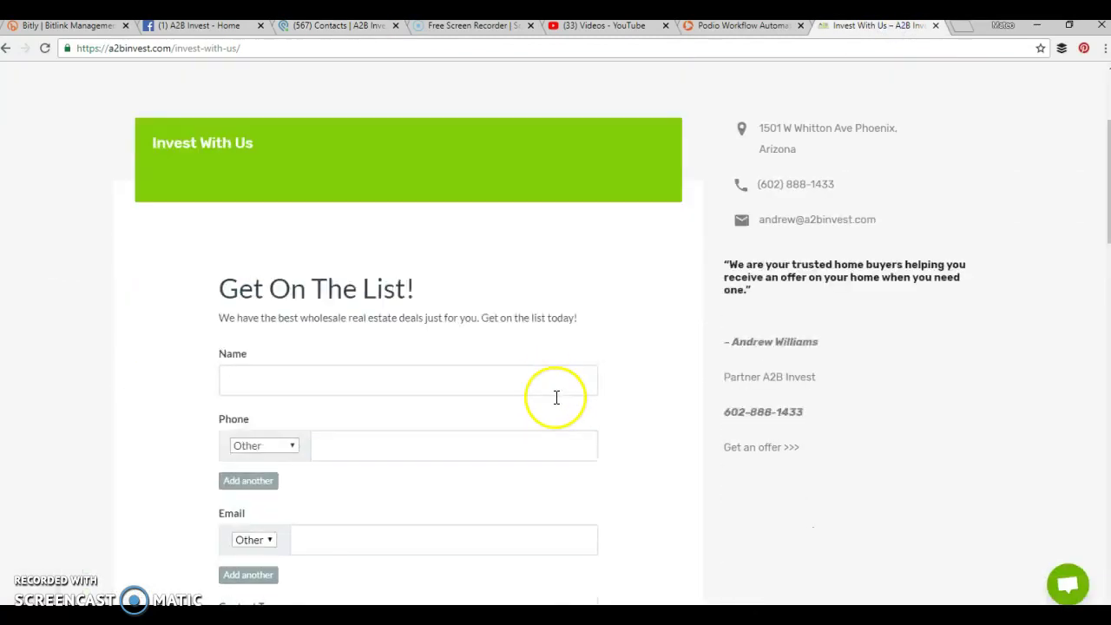
{"action": "scroll", "coordinate": [628, 401], "scroll_direction": "up", "scroll_amount": 3}
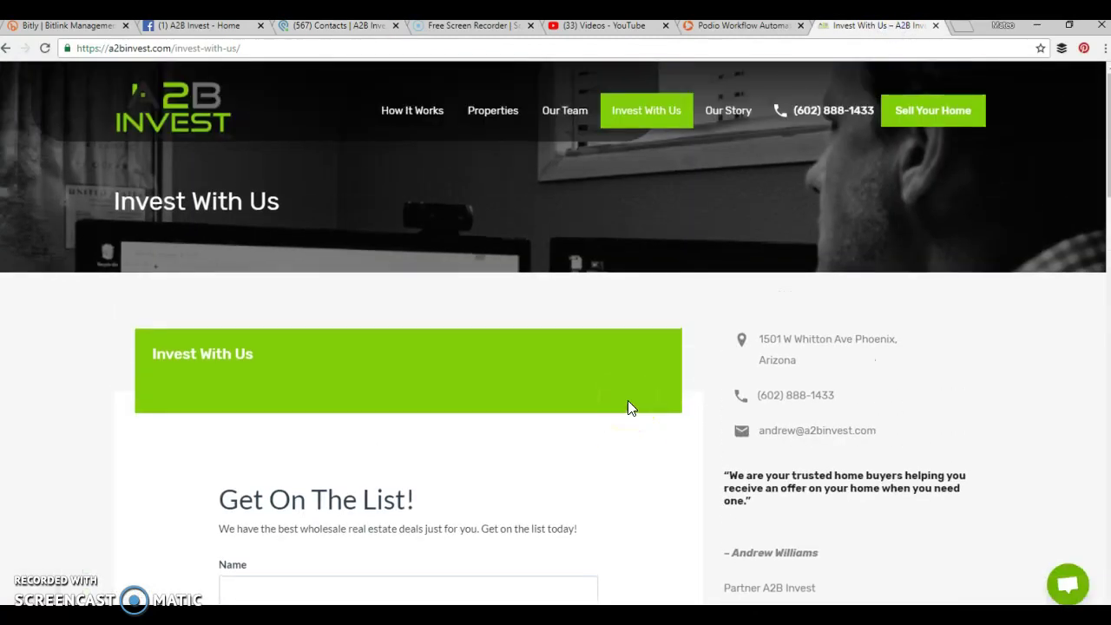
{"action": "scroll", "coordinate": [347, 526], "scroll_direction": "down", "scroll_amount": 4}
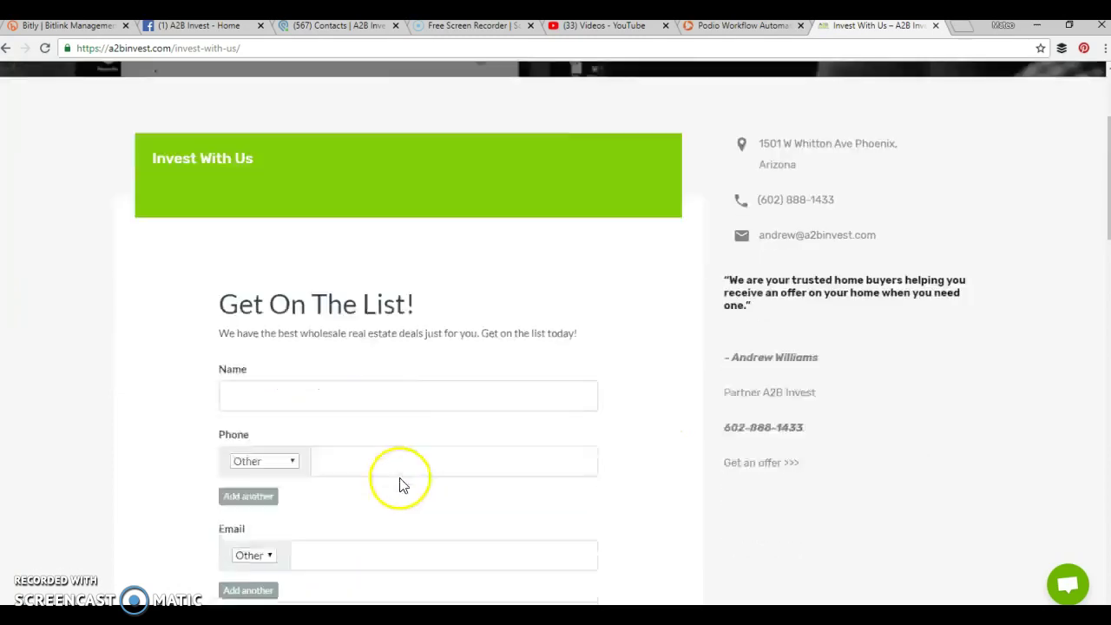
{"action": "scroll", "coordinate": [425, 374], "scroll_direction": "down", "scroll_amount": 6}
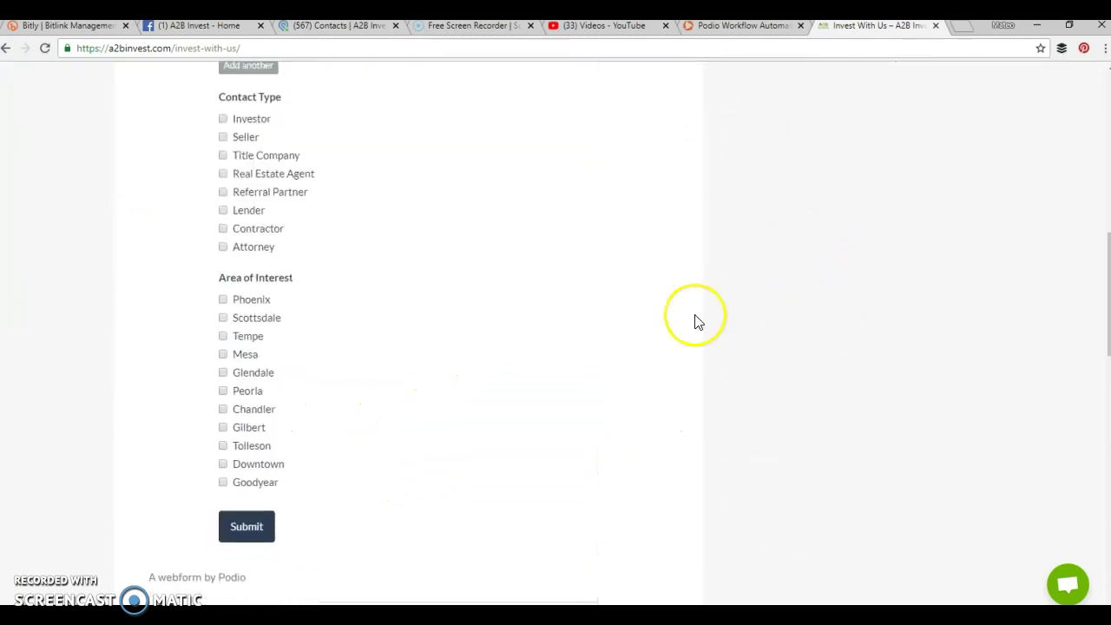
{"action": "scroll", "coordinate": [496, 365], "scroll_direction": "up", "scroll_amount": 8}
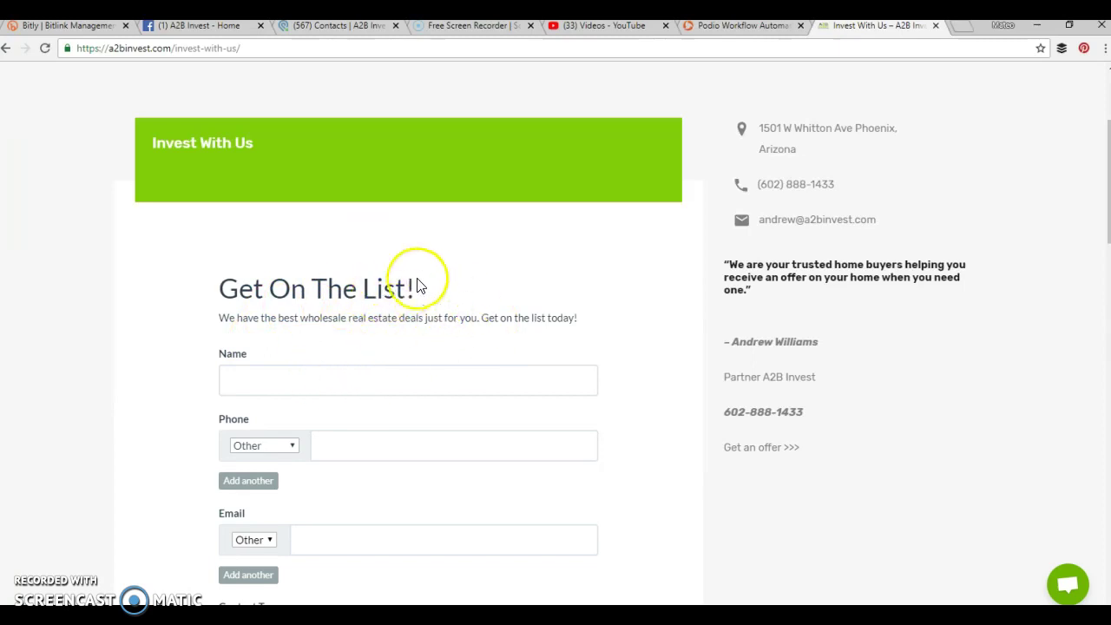
{"action": "scroll", "coordinate": [295, 347], "scroll_direction": "down", "scroll_amount": 2}
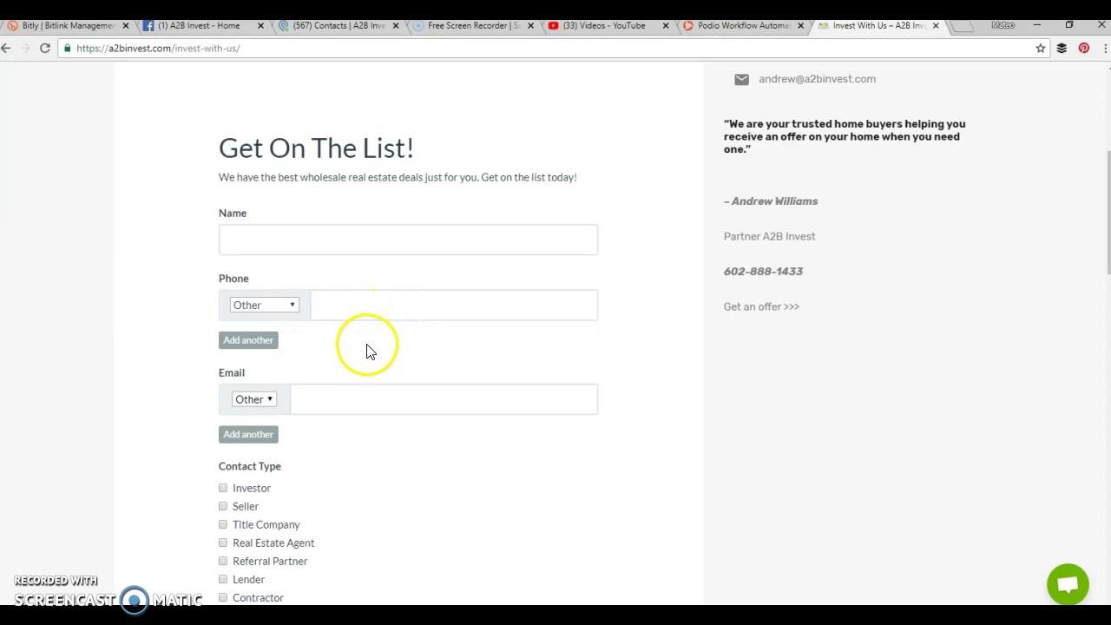
{"action": "scroll", "coordinate": [366, 350], "scroll_direction": "up", "scroll_amount": 1}
{"action": "scroll", "coordinate": [366, 350], "scroll_direction": "up", "scroll_amount": 2}
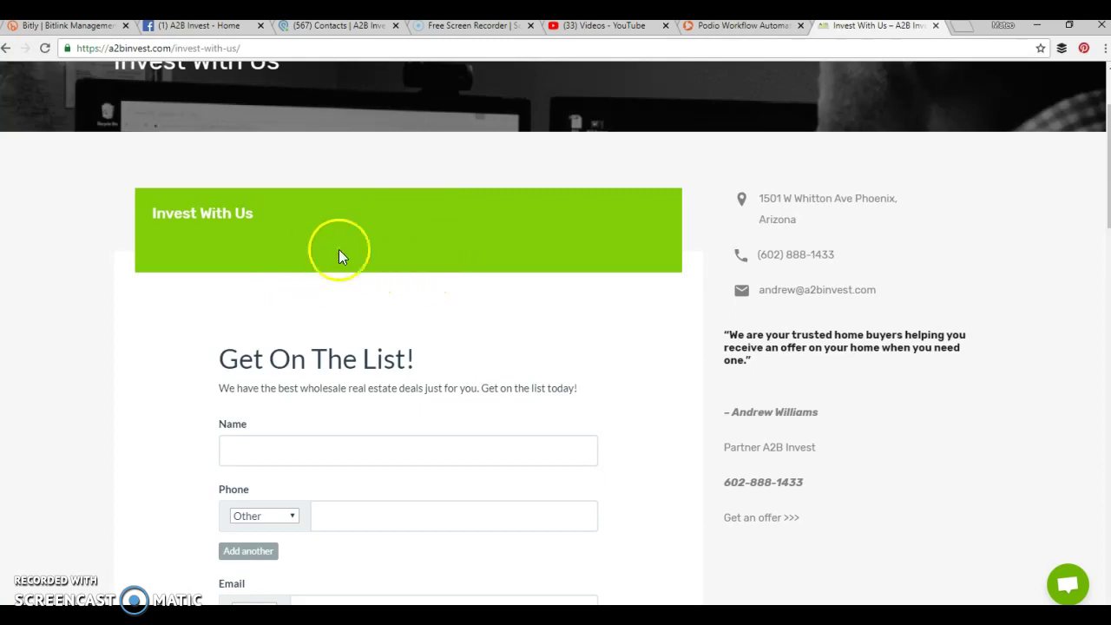
Step: Examine the Get On The List form's name, phone and email fields and its Contact Type and Area of Interest options
{"action": "scroll", "coordinate": [457, 244], "scroll_direction": "down", "scroll_amount": 2}
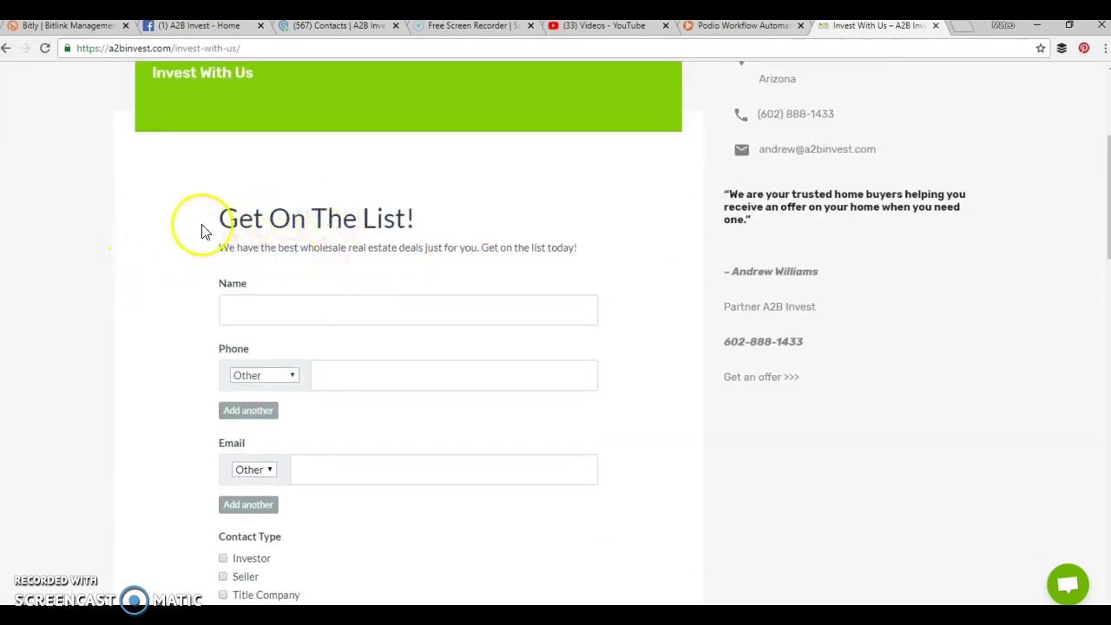
{"action": "scroll", "coordinate": [271, 215], "scroll_direction": "down", "scroll_amount": 2}
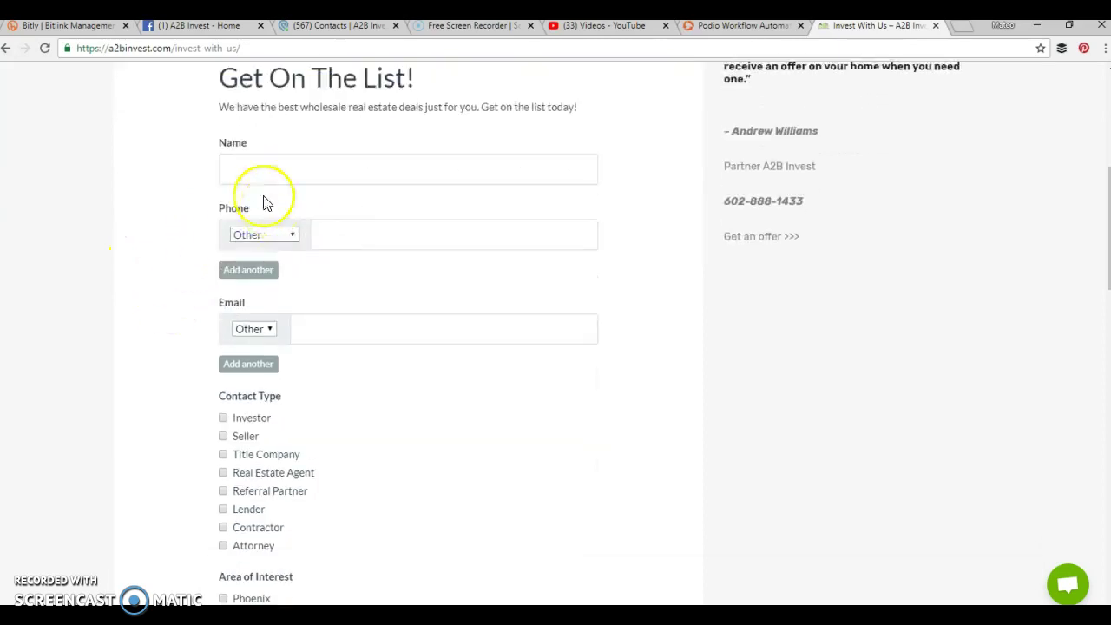
{"action": "scroll", "coordinate": [378, 220], "scroll_direction": "down", "scroll_amount": 3}
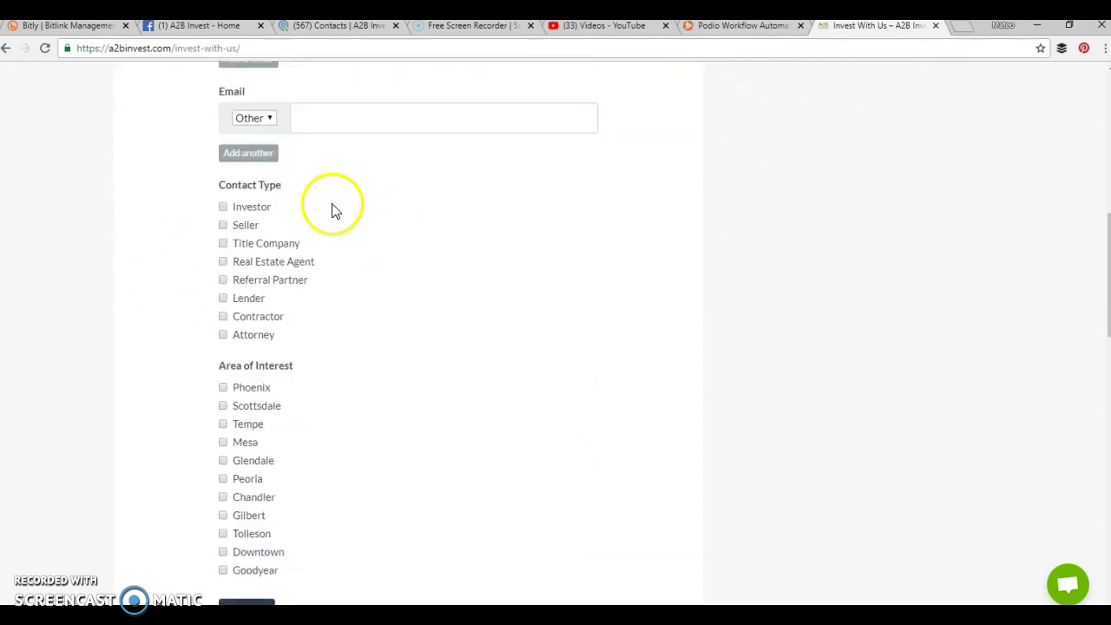
{"action": "scroll", "coordinate": [332, 209], "scroll_direction": "down", "scroll_amount": 2}
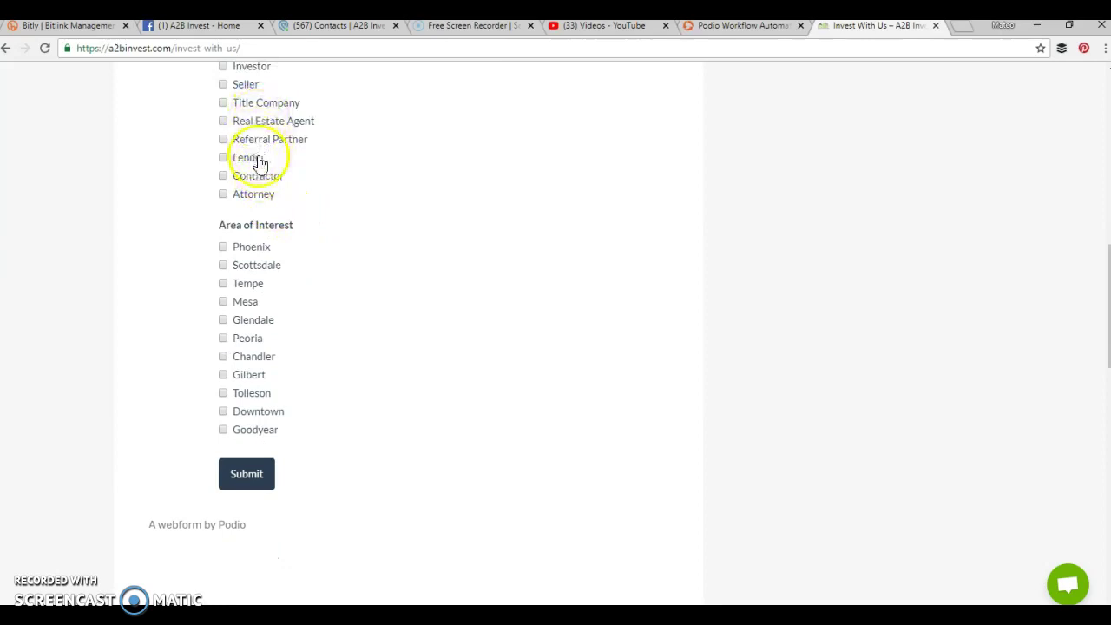
{"action": "scroll", "coordinate": [300, 236], "scroll_direction": "up", "scroll_amount": 2}
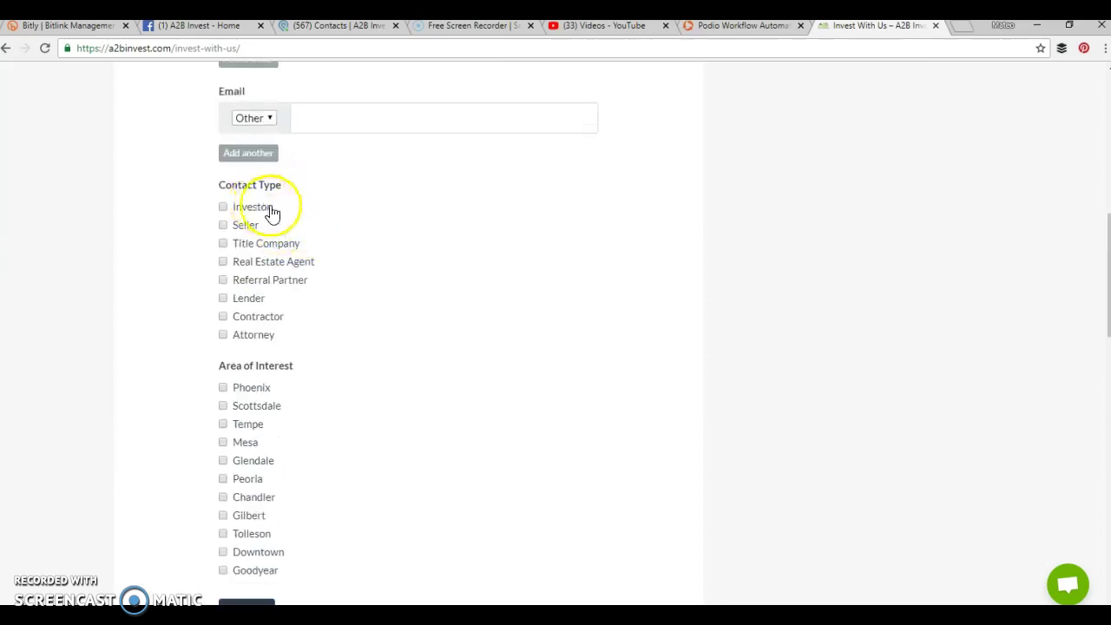
{"action": "scroll", "coordinate": [305, 240], "scroll_direction": "down", "scroll_amount": 2}
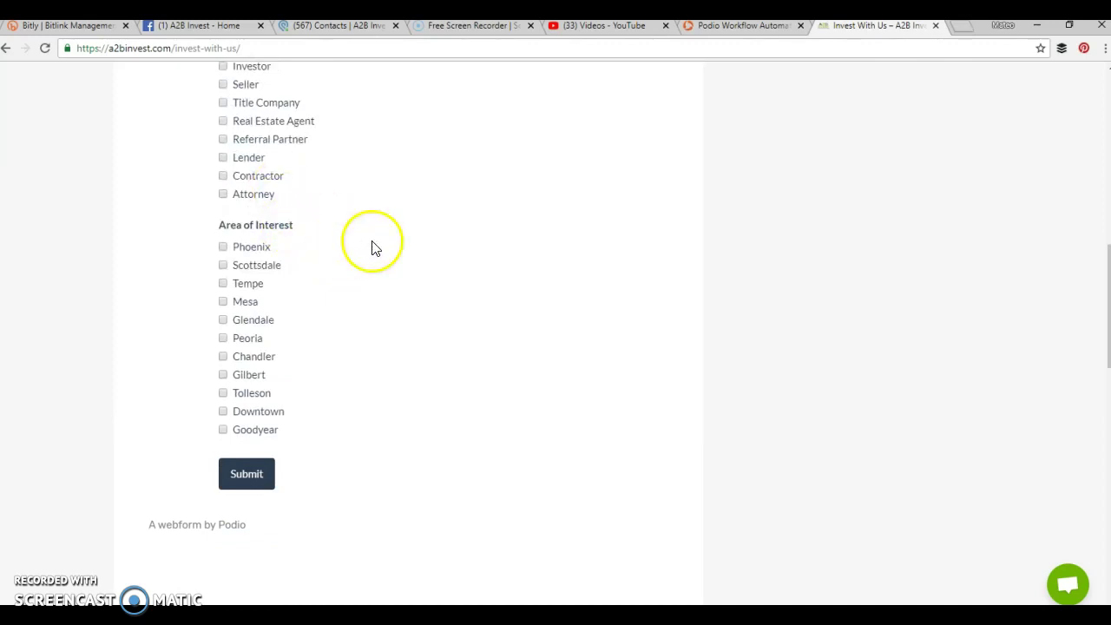
{"action": "scroll", "coordinate": [362, 459], "scroll_direction": "up", "scroll_amount": 1}
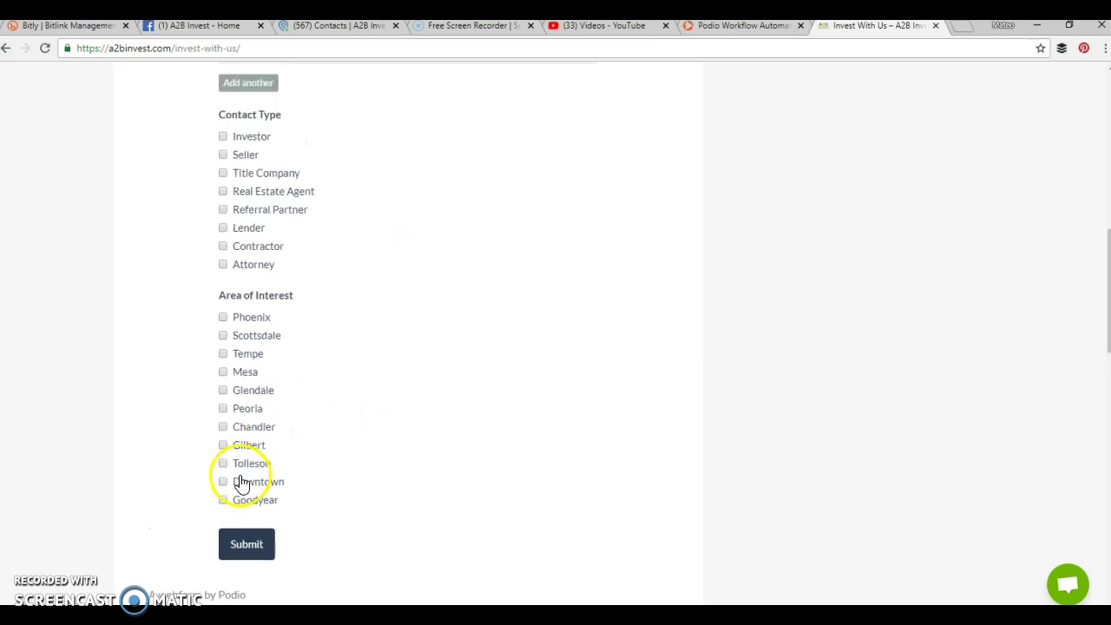
{"action": "scroll", "coordinate": [432, 461], "scroll_direction": "up", "scroll_amount": 4}
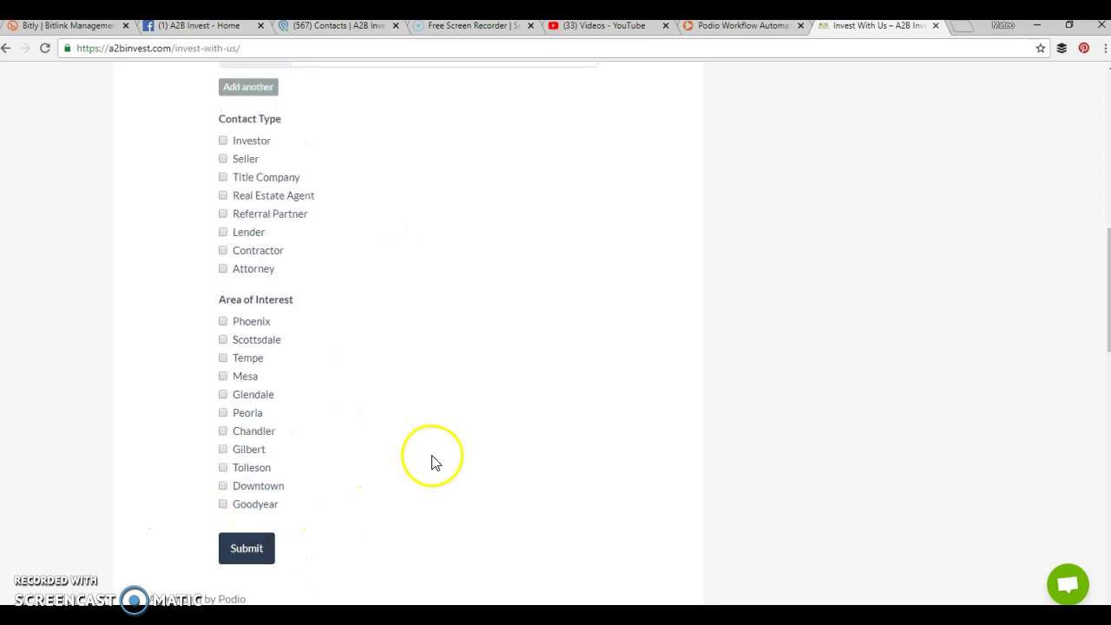
Step: Switch to Podio, open the Contacts app's web form setup, and examine its preview and the app fields chosen for display
{"action": "left_click", "coordinate": [345, 26]}
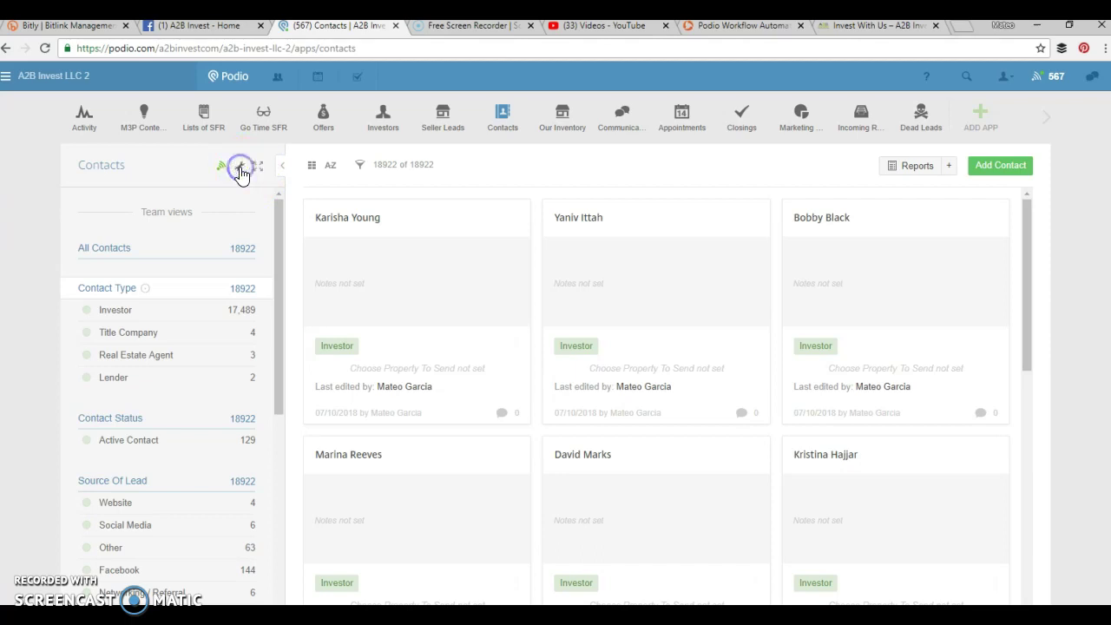
{"action": "left_click", "coordinate": [240, 169]}
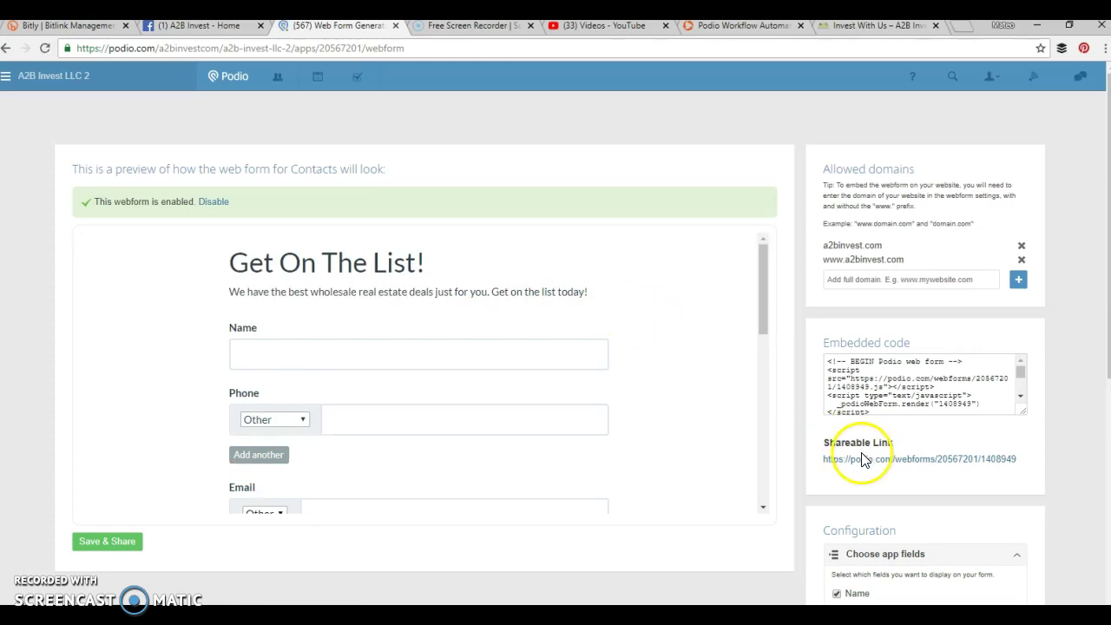
{"action": "scroll", "coordinate": [955, 402], "scroll_direction": "down", "scroll_amount": 4}
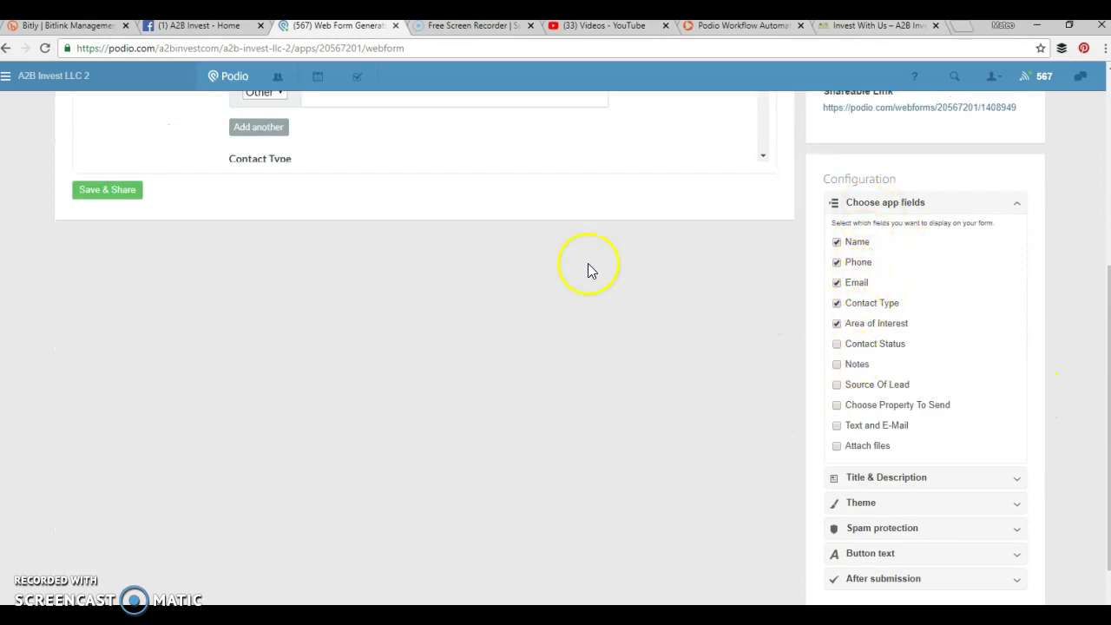
{"action": "scroll", "coordinate": [705, 405], "scroll_direction": "up", "scroll_amount": 5}
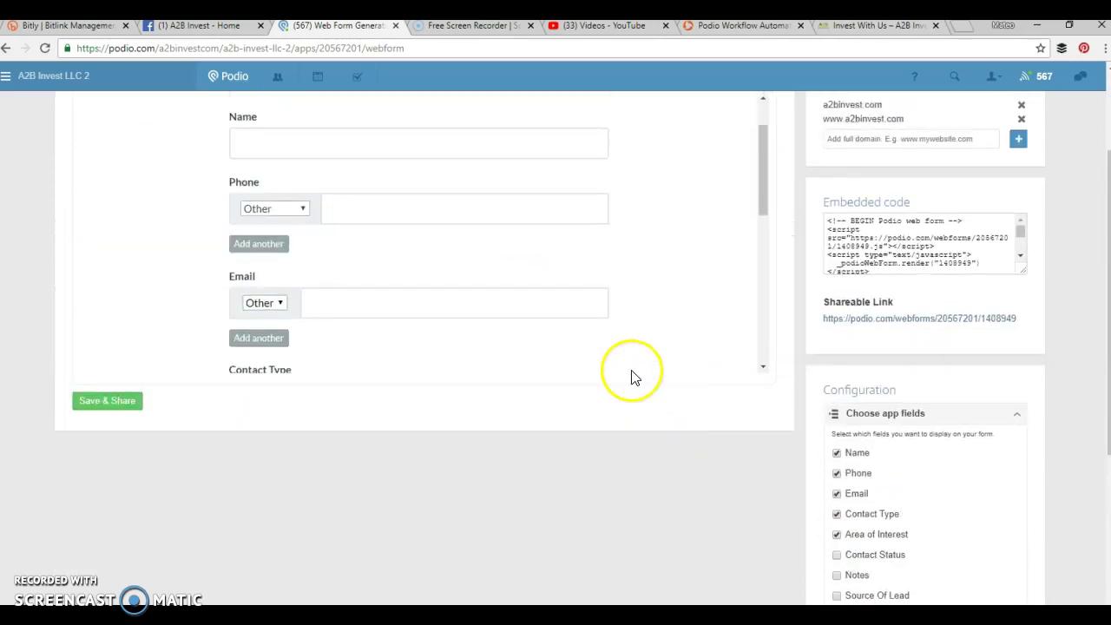
{"action": "scroll", "coordinate": [639, 305], "scroll_direction": "down", "scroll_amount": 4}
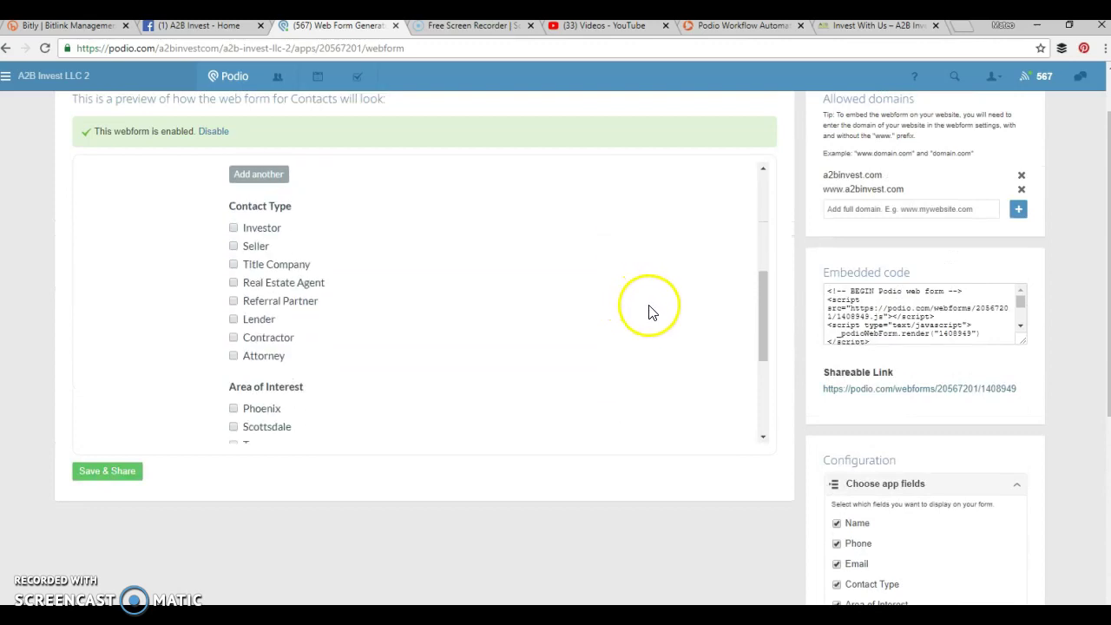
{"action": "scroll", "coordinate": [633, 322], "scroll_direction": "up", "scroll_amount": 5}
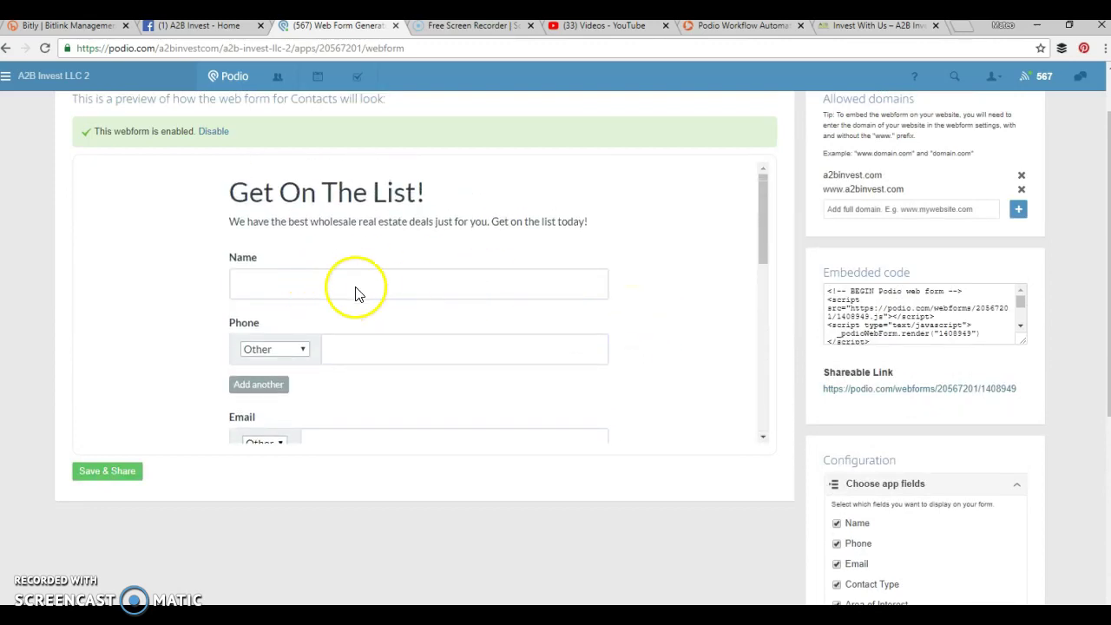
{"action": "scroll", "coordinate": [664, 295], "scroll_direction": "down", "scroll_amount": 2}
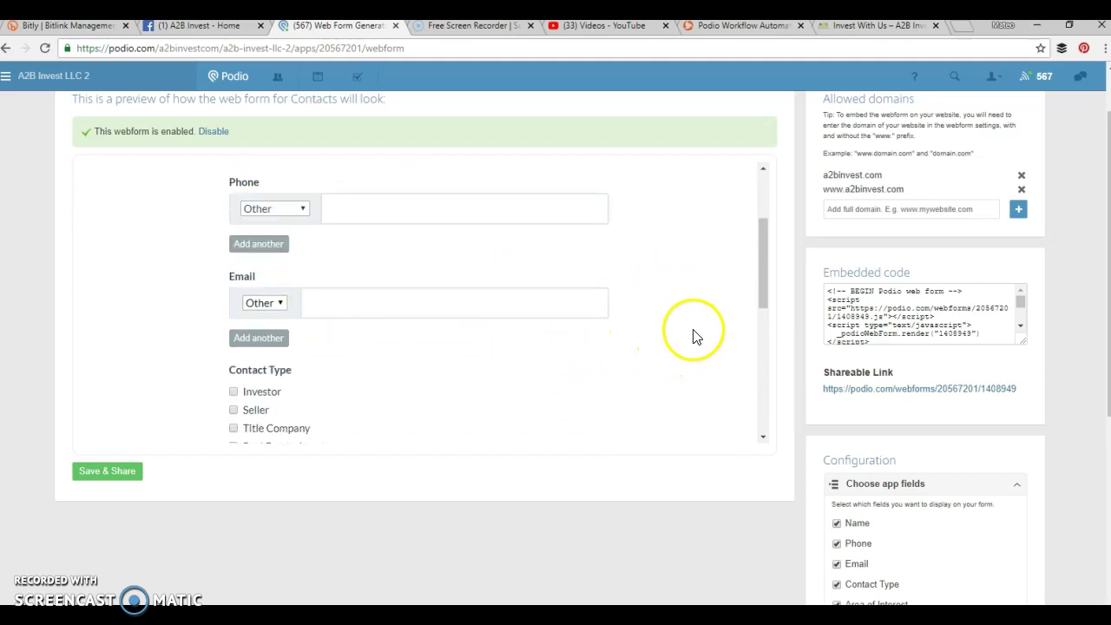
{"action": "scroll", "coordinate": [664, 334], "scroll_direction": "down", "scroll_amount": 5}
{"action": "scroll", "coordinate": [653, 333], "scroll_direction": "down", "scroll_amount": 3}
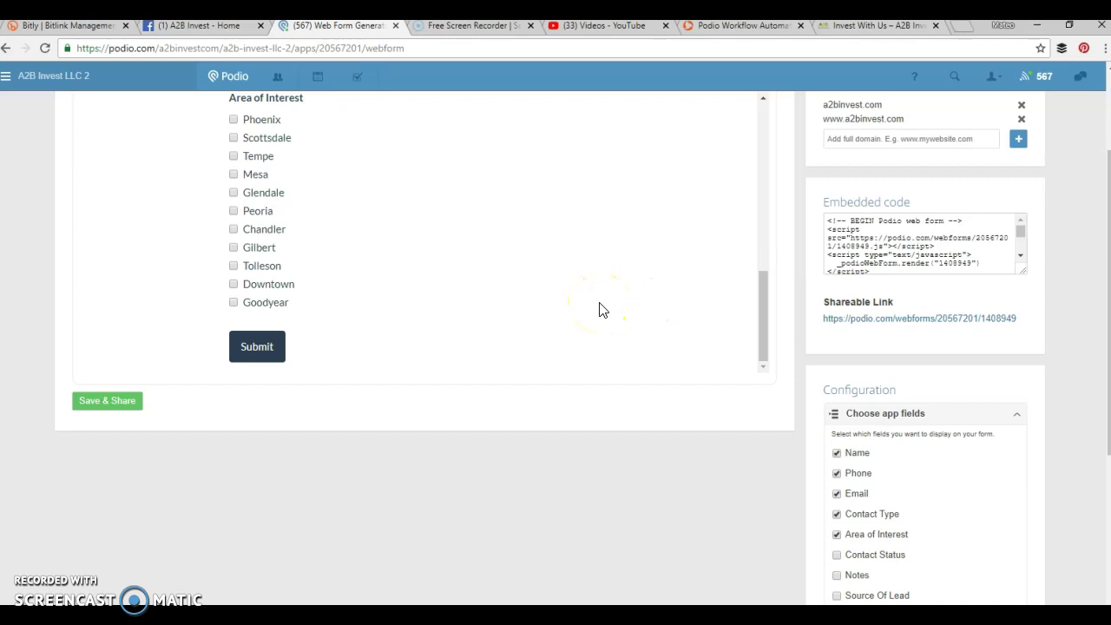
{"action": "scroll", "coordinate": [522, 355], "scroll_direction": "up", "scroll_amount": 10}
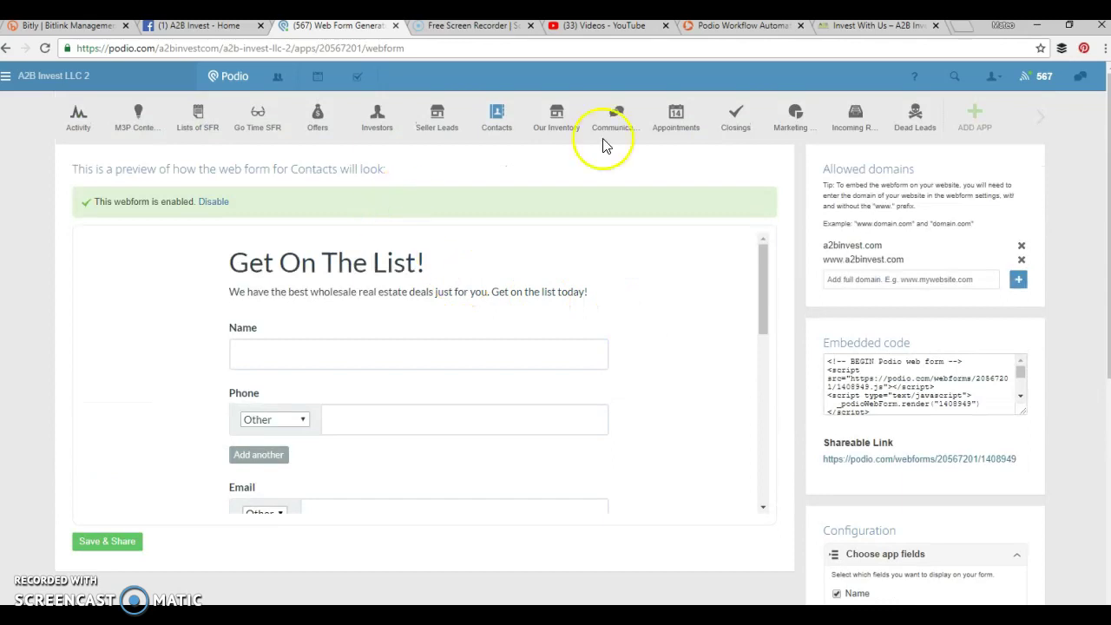
Step: Compare the form on the Invest With Us page with the Contacts web form preview in Podio
{"action": "left_click", "coordinate": [864, 26]}
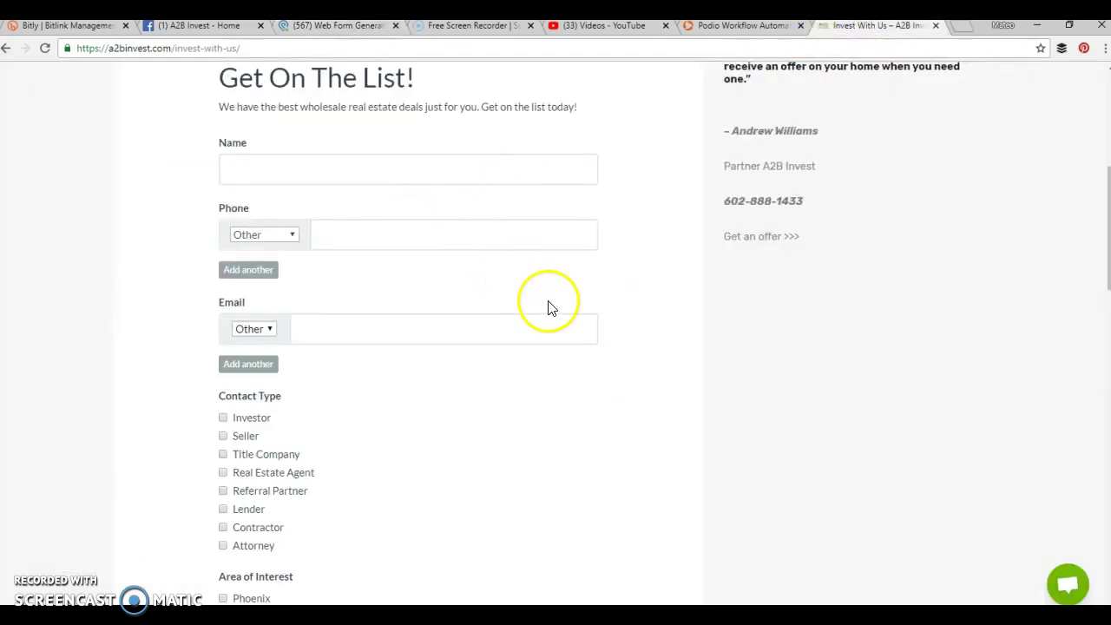
{"action": "scroll", "coordinate": [364, 174], "scroll_direction": "up", "scroll_amount": 1}
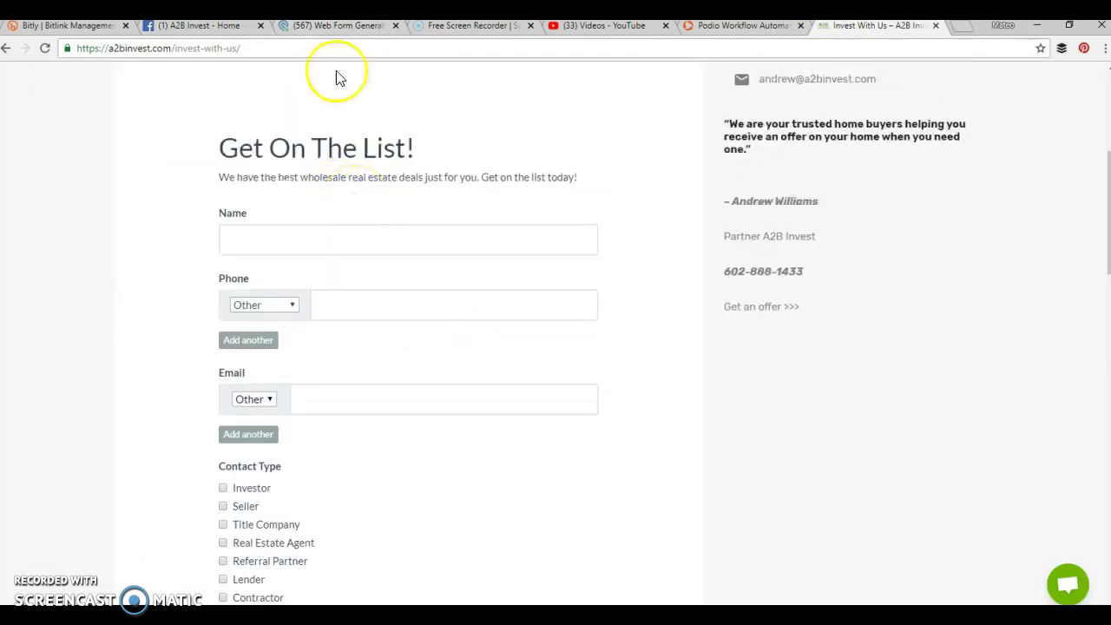
{"action": "left_click", "coordinate": [327, 27]}
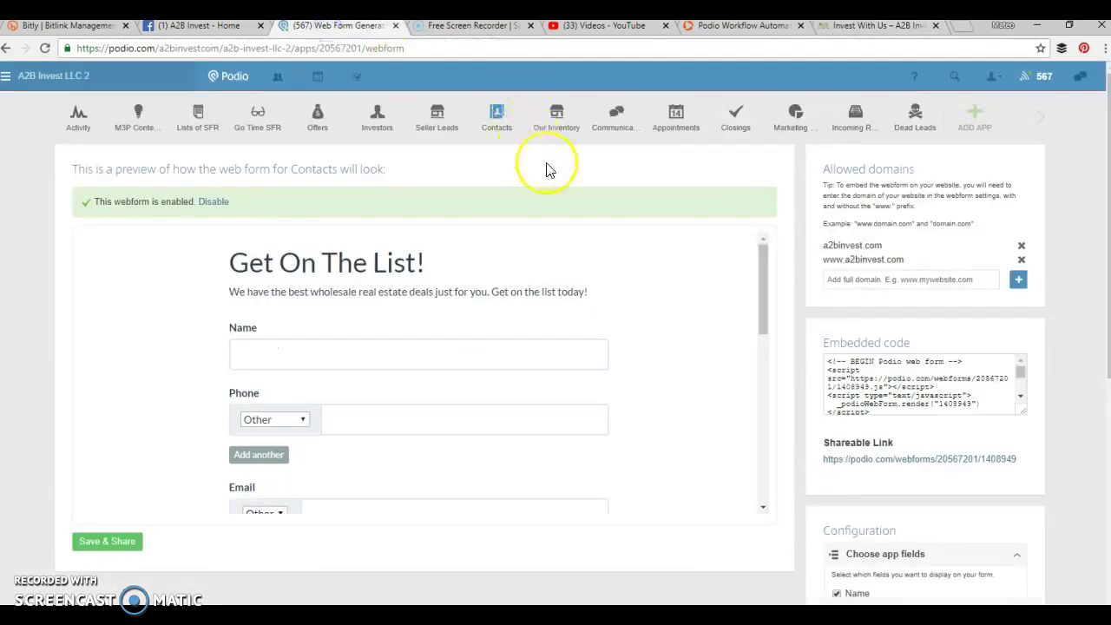
{"action": "left_click", "coordinate": [855, 31]}
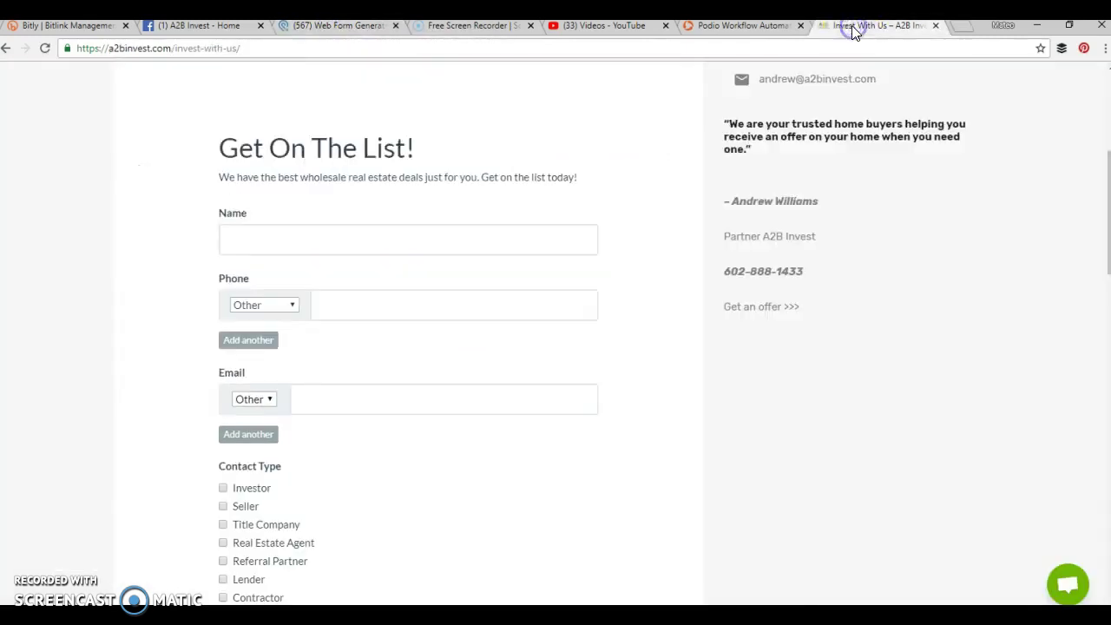
Step: Save the Contacts web form in Podio, viewing its share link and embed code, and return to the contacts list
{"action": "left_click", "coordinate": [356, 30]}
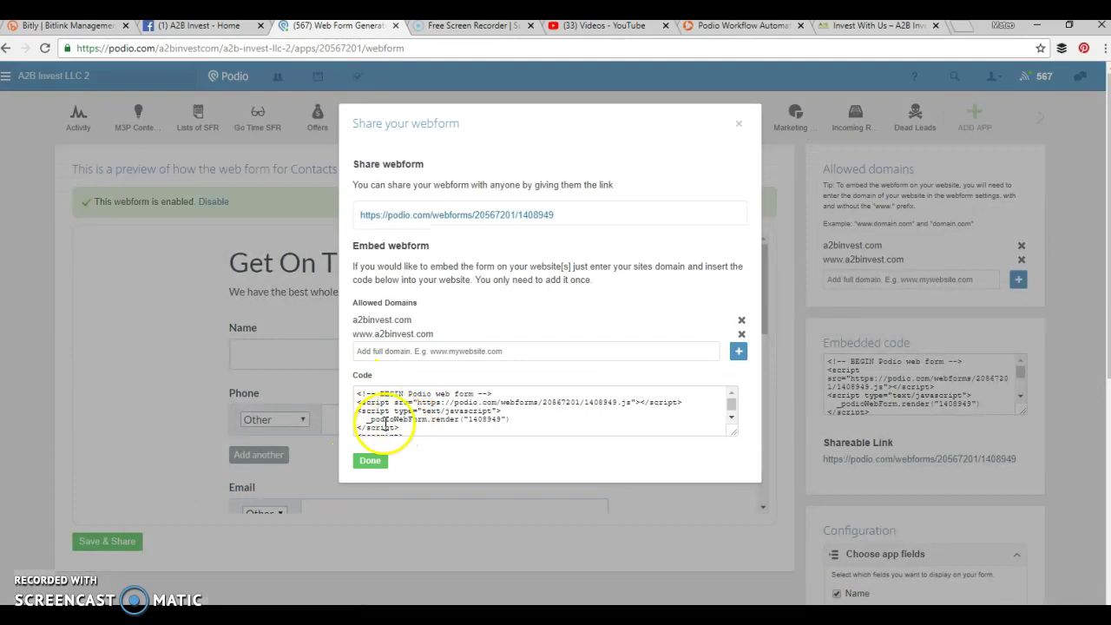
{"action": "scroll", "coordinate": [385, 422], "scroll_direction": "down", "scroll_amount": 3}
{"action": "left_click", "coordinate": [369, 462]}
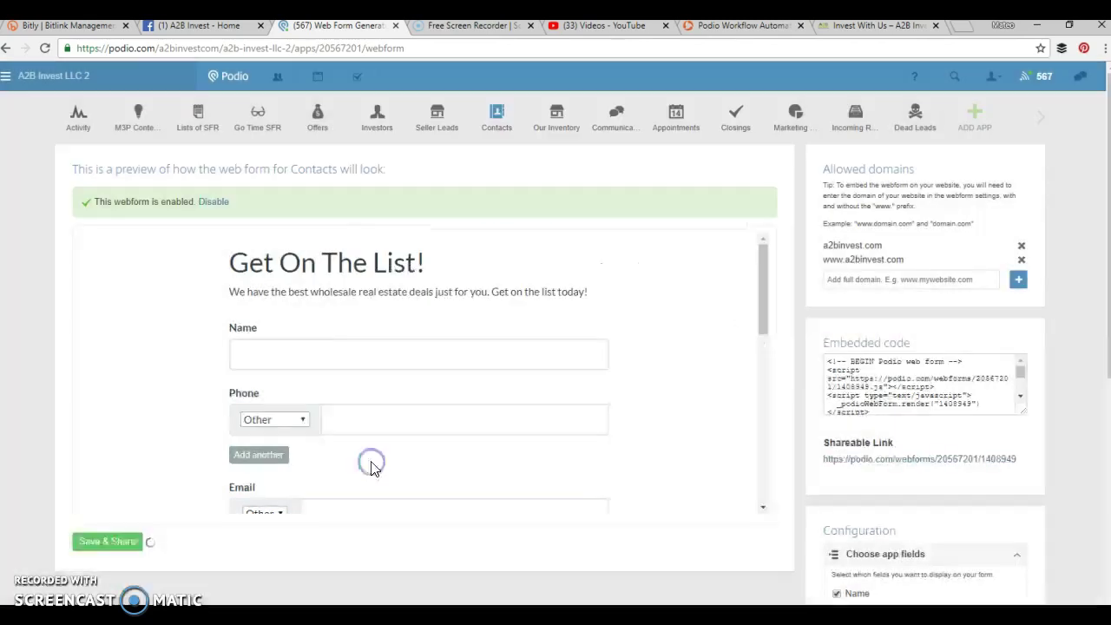
{"action": "left_click", "coordinate": [495, 120]}
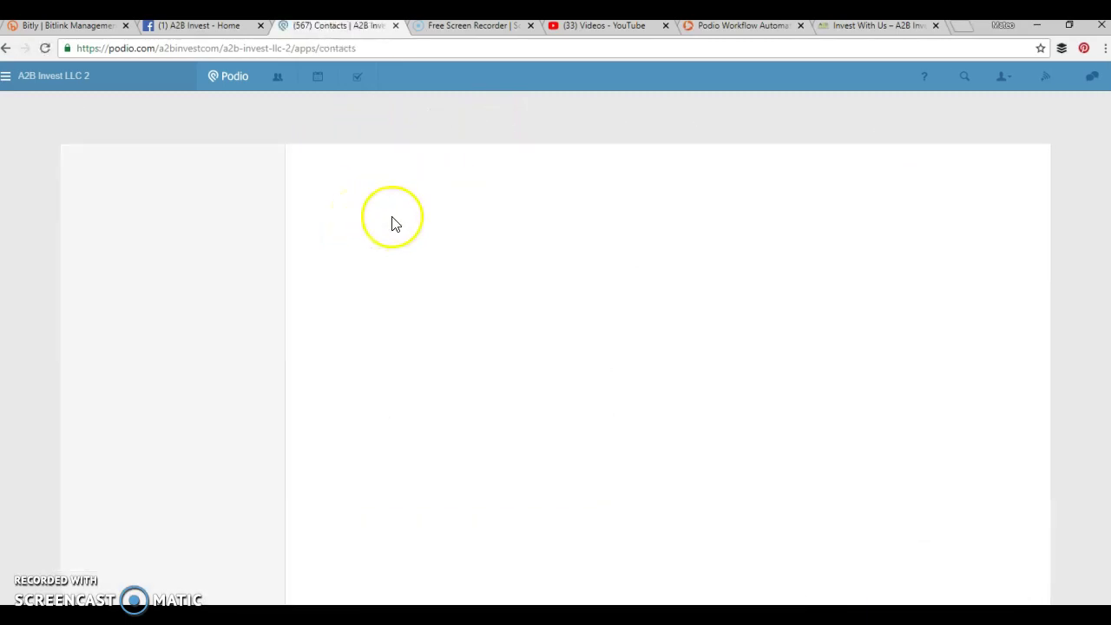
{"action": "left_click", "coordinate": [482, 198]}
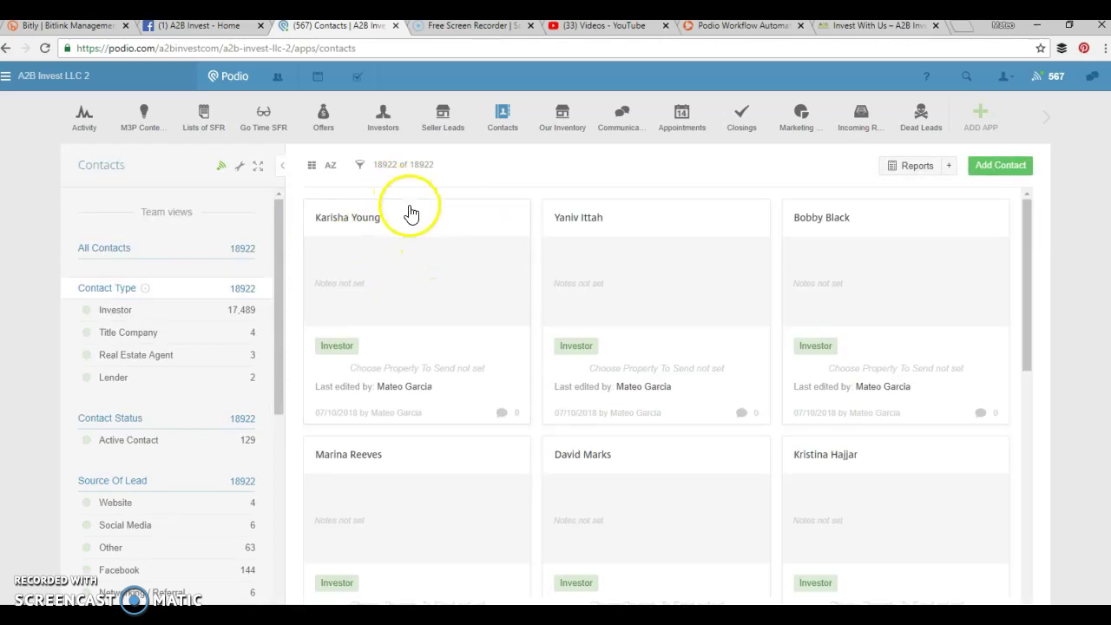
Step: Switch to GlobiFlow and open the Contacts flow "Text and E-mail Inventory to new buyer contacts." for editing
{"action": "left_click", "coordinate": [733, 27]}
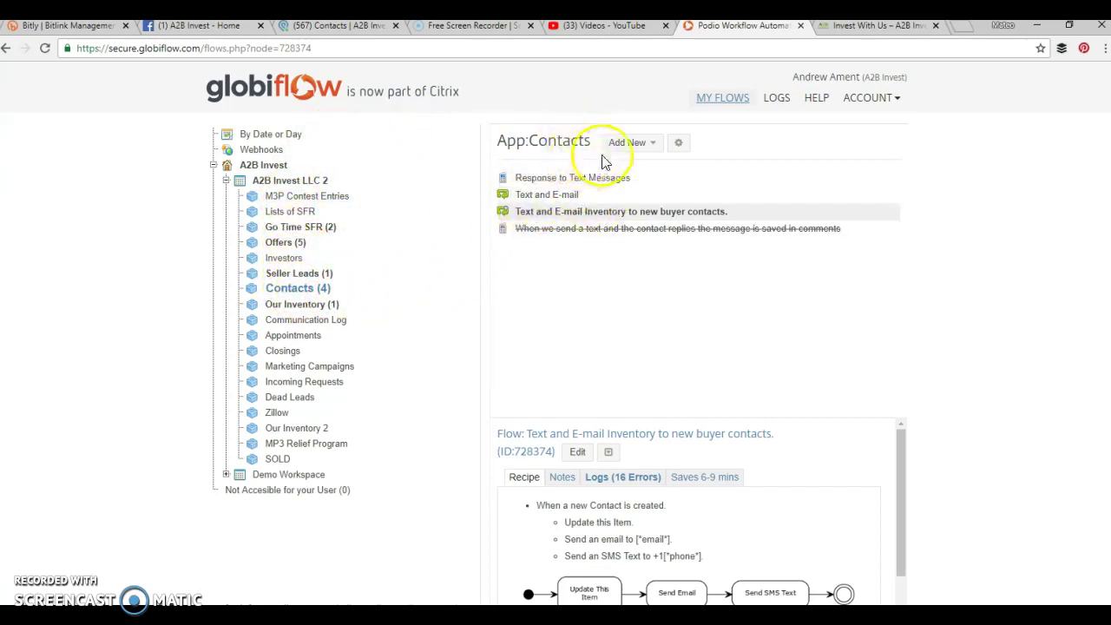
{"action": "left_click", "coordinate": [646, 144]}
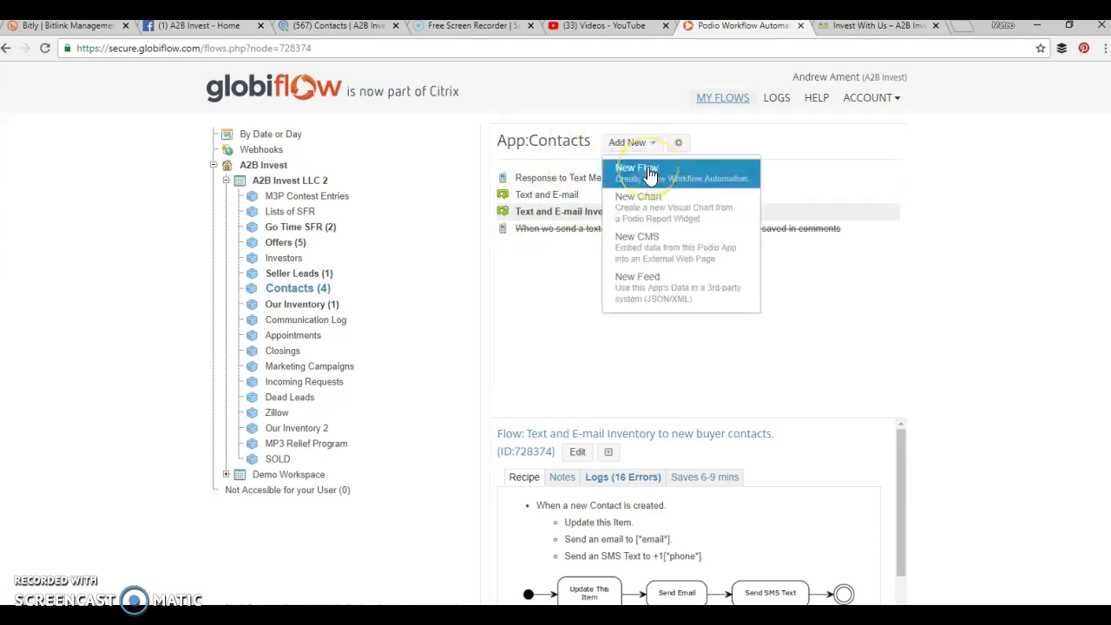
{"action": "left_click", "coordinate": [714, 139]}
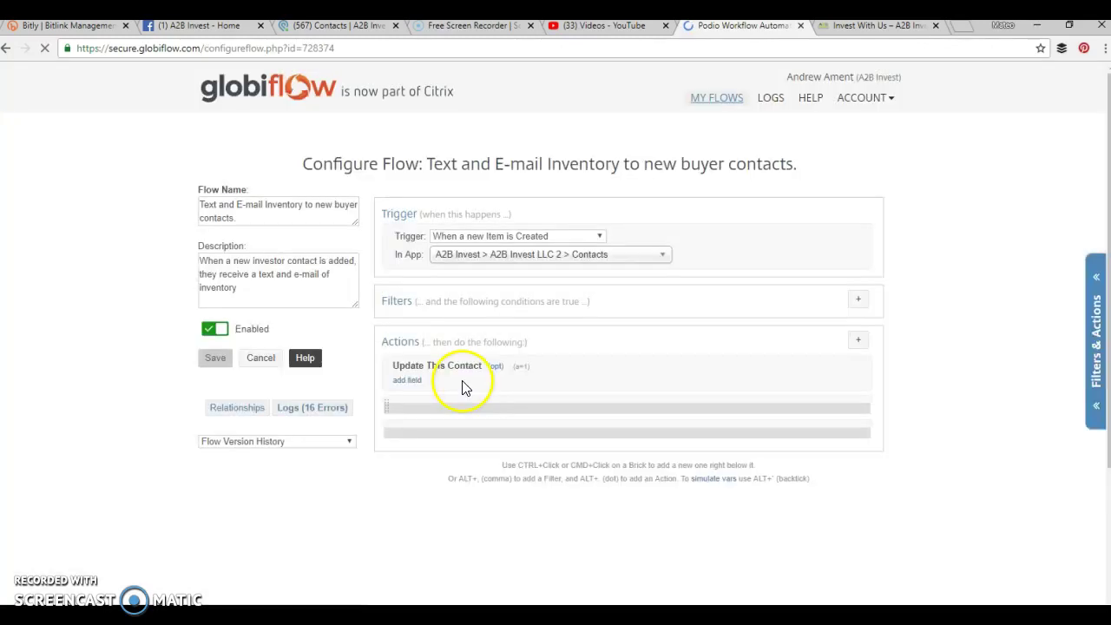
Step: Review the flow's name and the available trigger types, keeping "When a new Item is Created"
{"action": "left_click", "coordinate": [258, 214]}
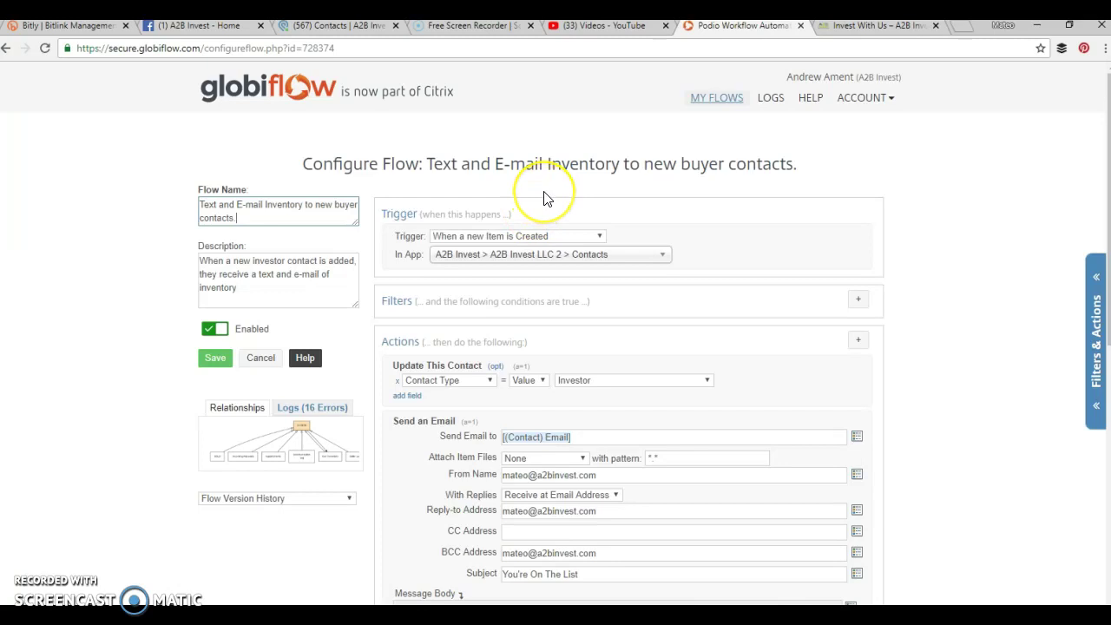
{"action": "left_click", "coordinate": [558, 236]}
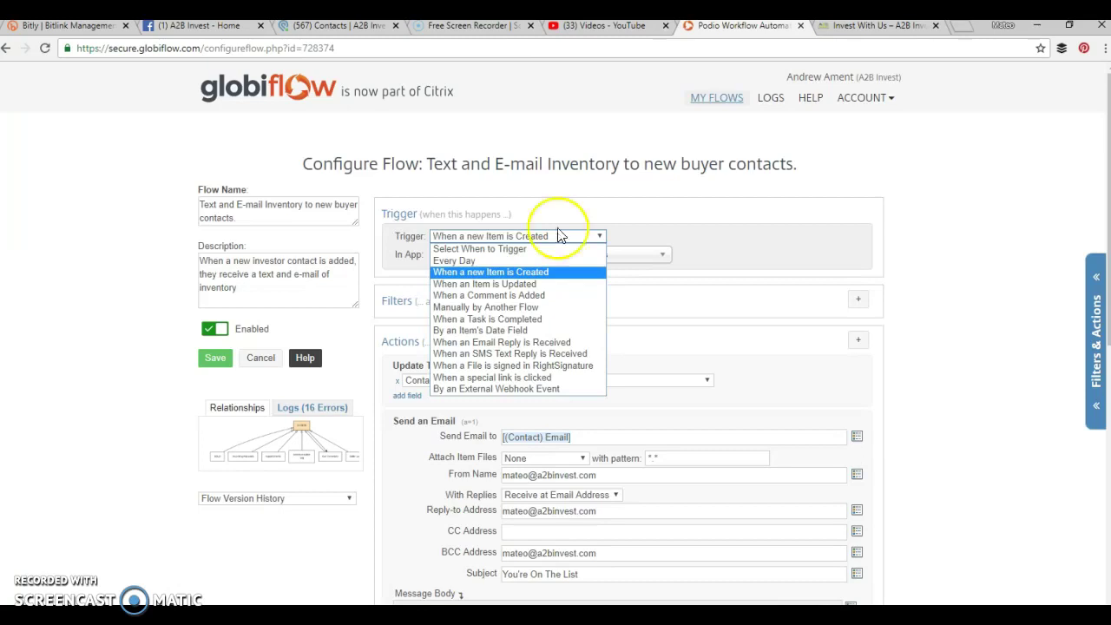
{"action": "left_click", "coordinate": [560, 189]}
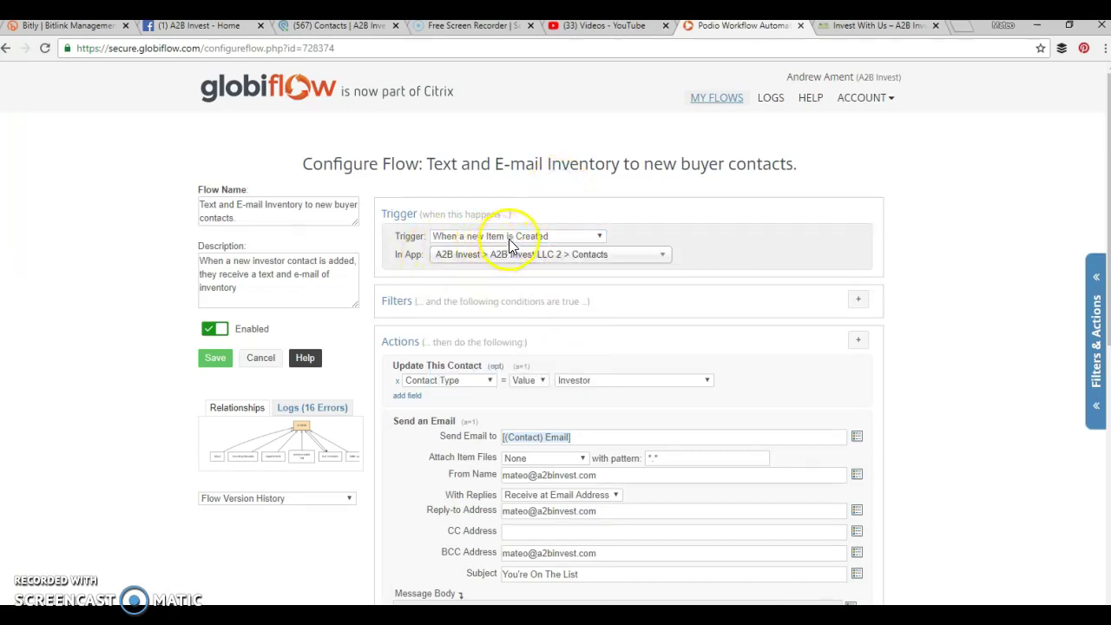
Step: Check the contacts list in Podio, return to GlobiFlow, and keep A2B Invest LLC 2 > Contacts as the trigger's app
{"action": "left_click", "coordinate": [341, 34]}
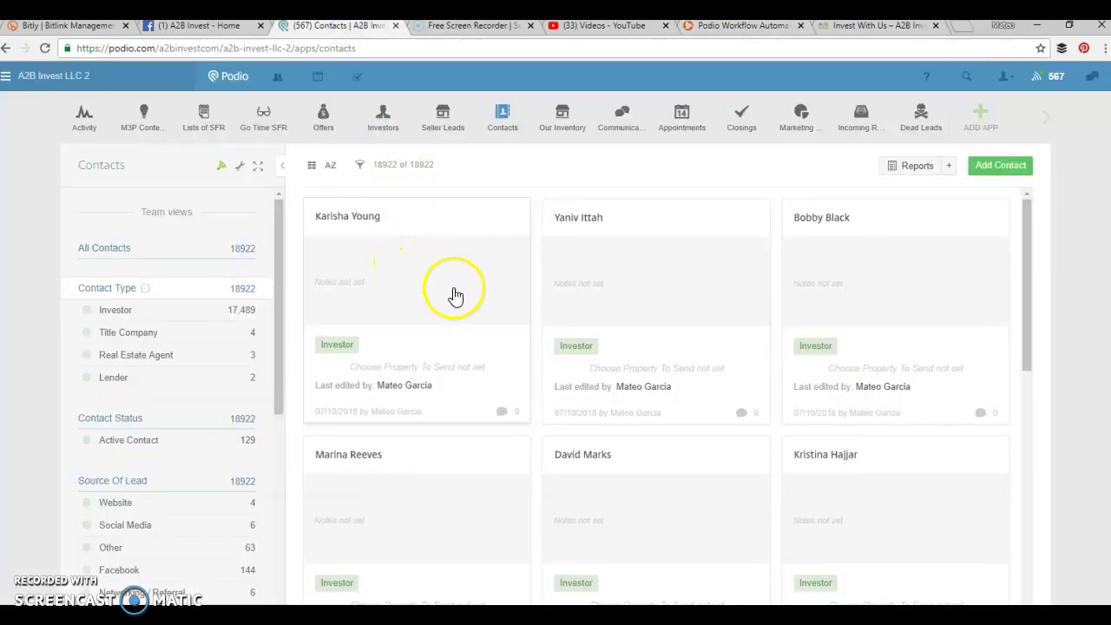
{"action": "left_click", "coordinate": [714, 30]}
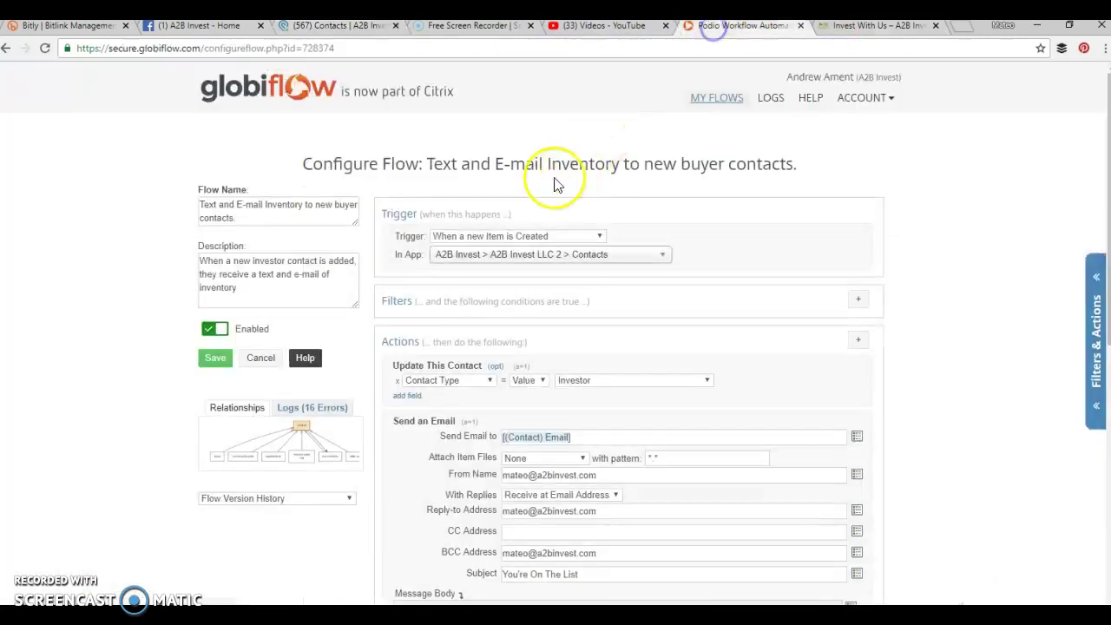
{"action": "left_click", "coordinate": [473, 257]}
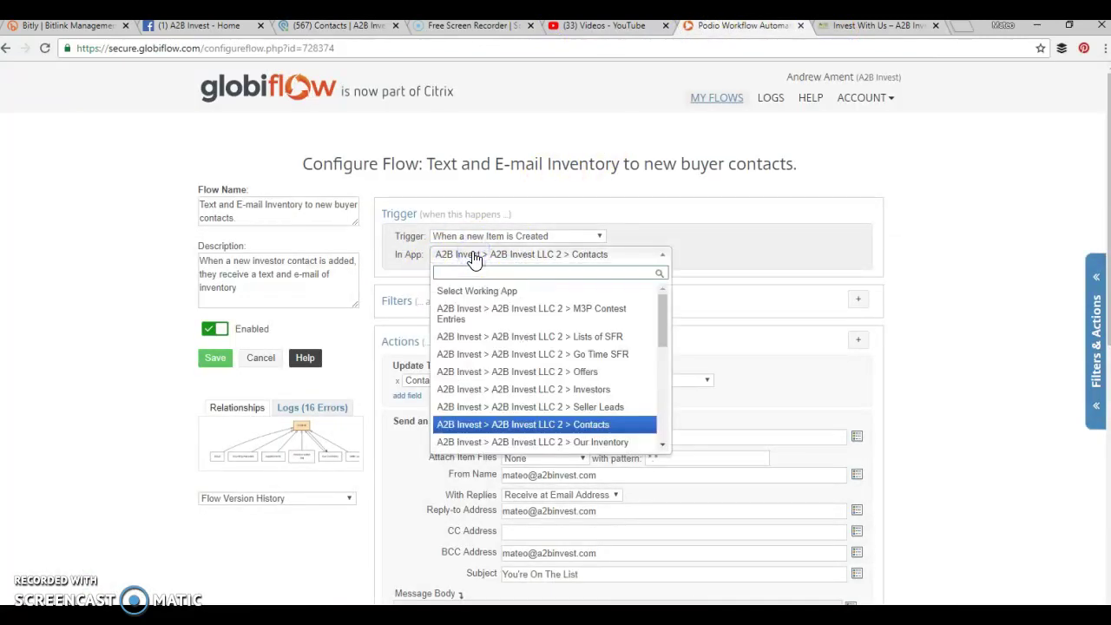
{"action": "left_click", "coordinate": [550, 424]}
Step: View the filter types available for the flow without choosing one
{"action": "scroll", "coordinate": [512, 319], "scroll_direction": "down", "scroll_amount": 1}
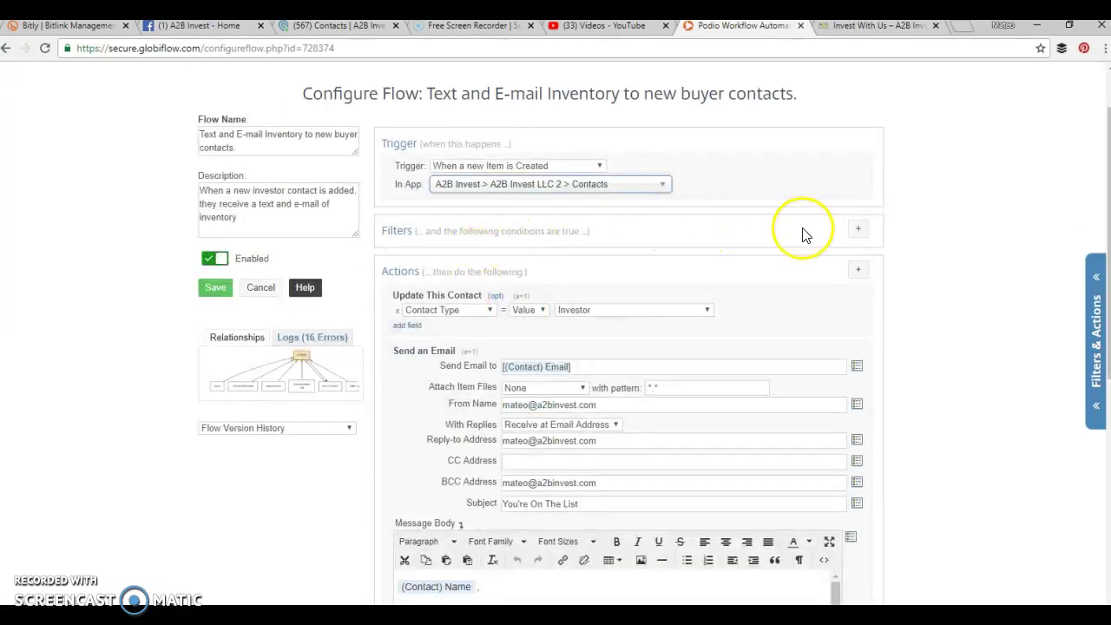
{"action": "left_click", "coordinate": [858, 230]}
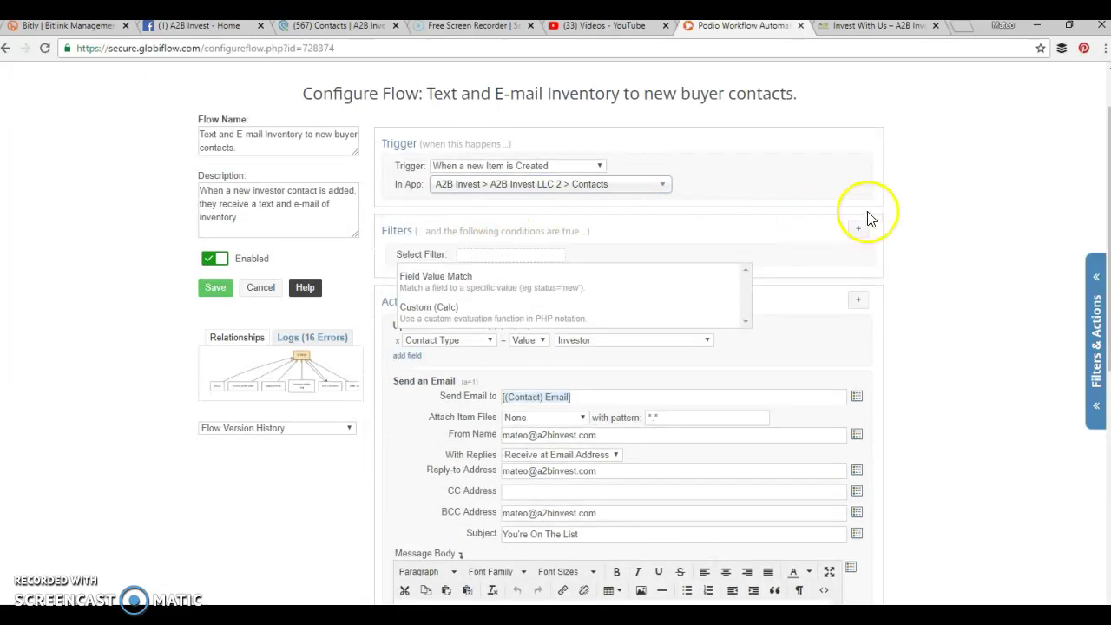
{"action": "left_click", "coordinate": [913, 221]}
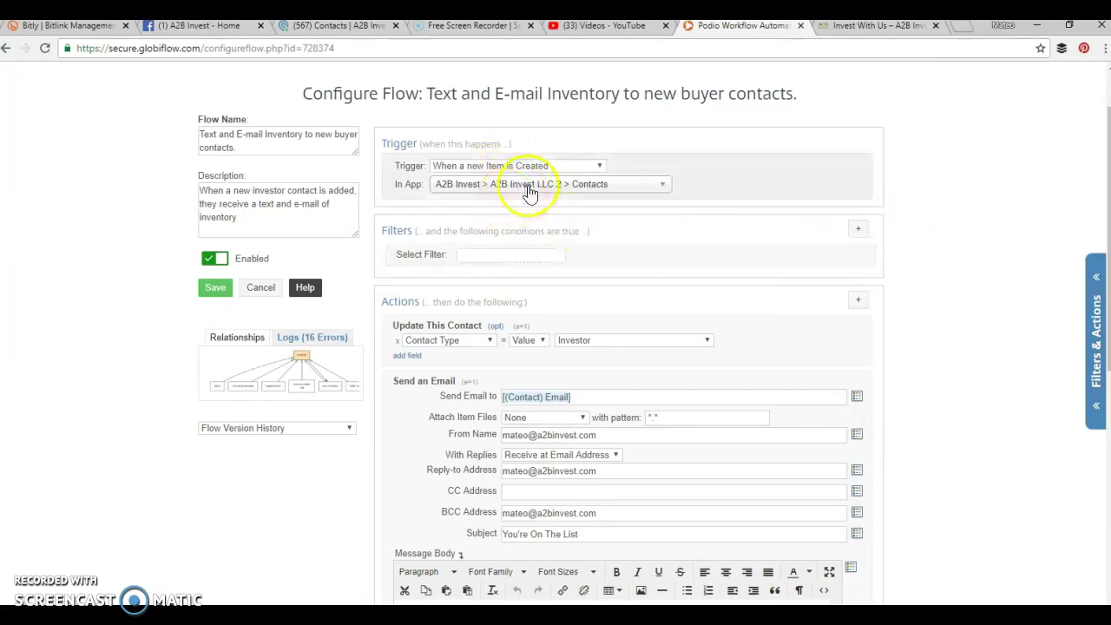
Step: Review the fields offered by the Update This Contact action and keep Contact Type selected with the value Investor
{"action": "scroll", "coordinate": [595, 231], "scroll_direction": "down", "scroll_amount": 2}
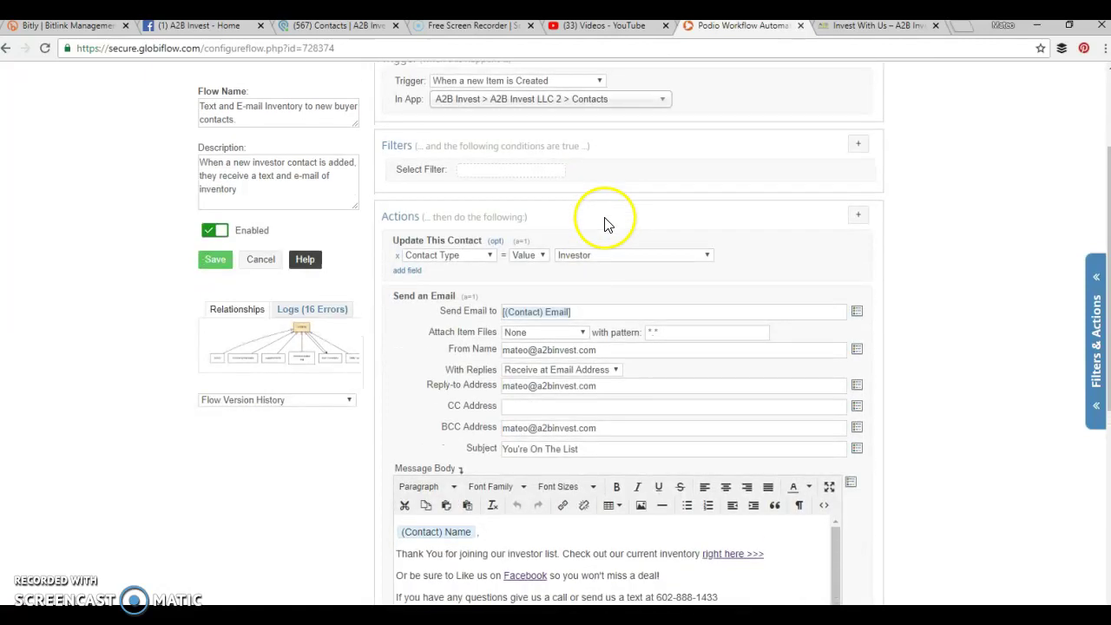
{"action": "scroll", "coordinate": [607, 224], "scroll_direction": "down", "scroll_amount": 1}
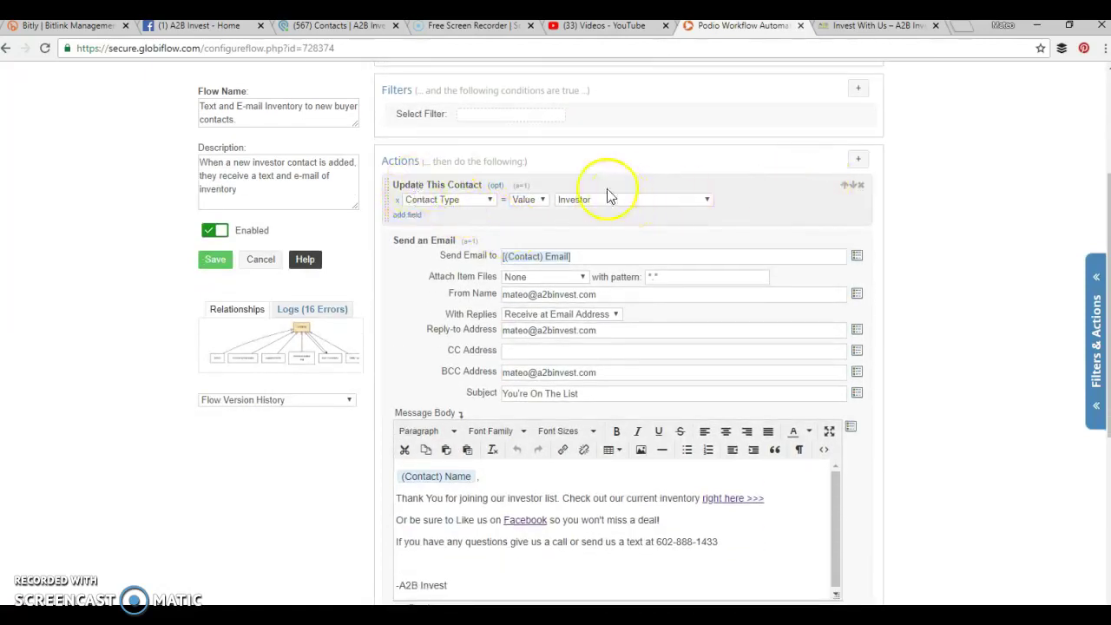
{"action": "left_click", "coordinate": [445, 202]}
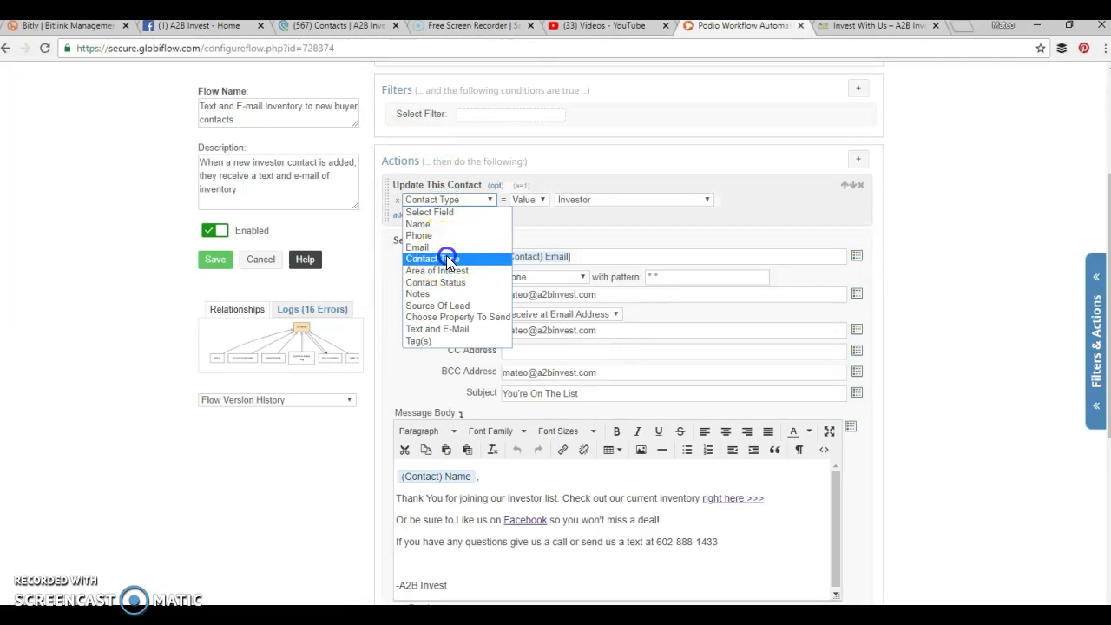
{"action": "left_click", "coordinate": [447, 260]}
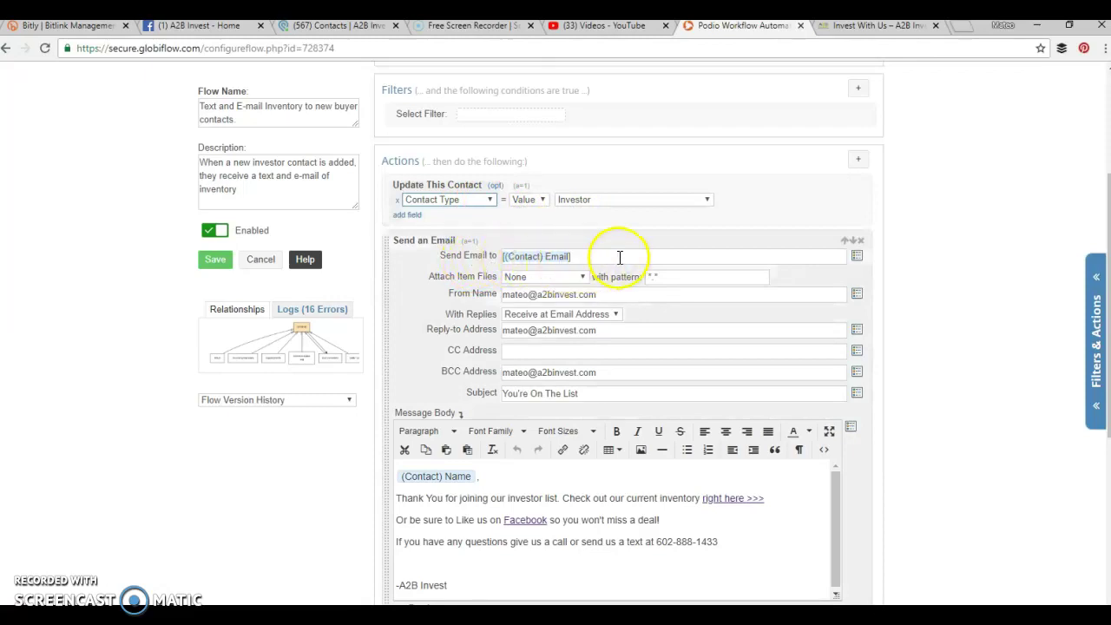
Step: Browse the field tokens available for the e-mail action's recipient, leaving (Contact) Email in place
{"action": "left_click", "coordinate": [657, 256]}
{"action": "left_click", "coordinate": [857, 257]}
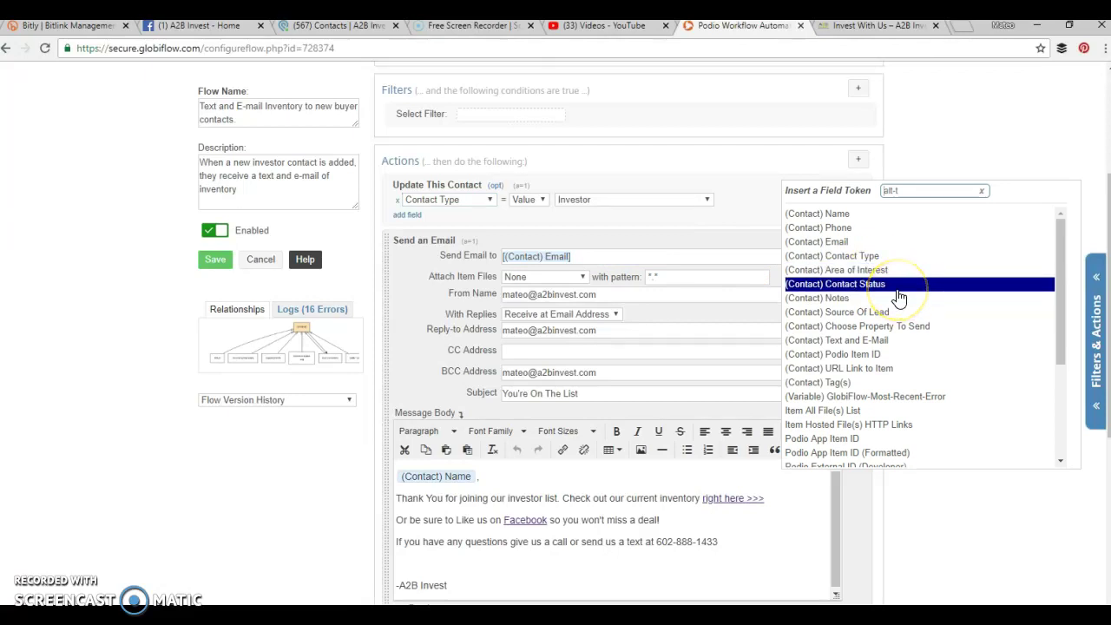
{"action": "scroll", "coordinate": [899, 298], "scroll_direction": "down", "scroll_amount": 4}
{"action": "scroll", "coordinate": [895, 293], "scroll_direction": "up", "scroll_amount": 4}
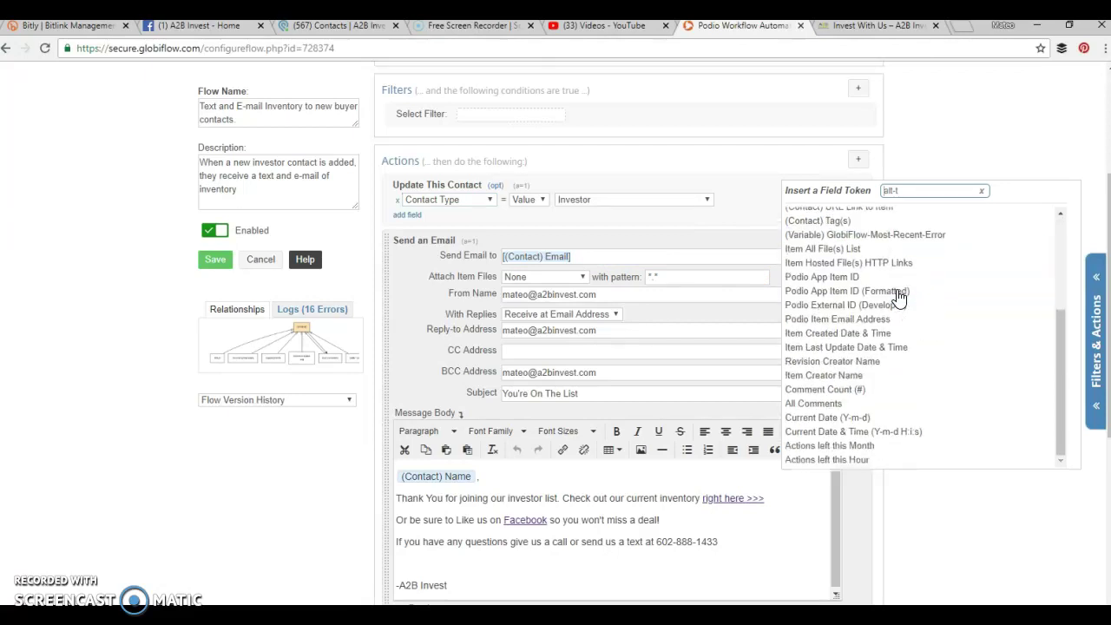
{"action": "left_click", "coordinate": [573, 241]}
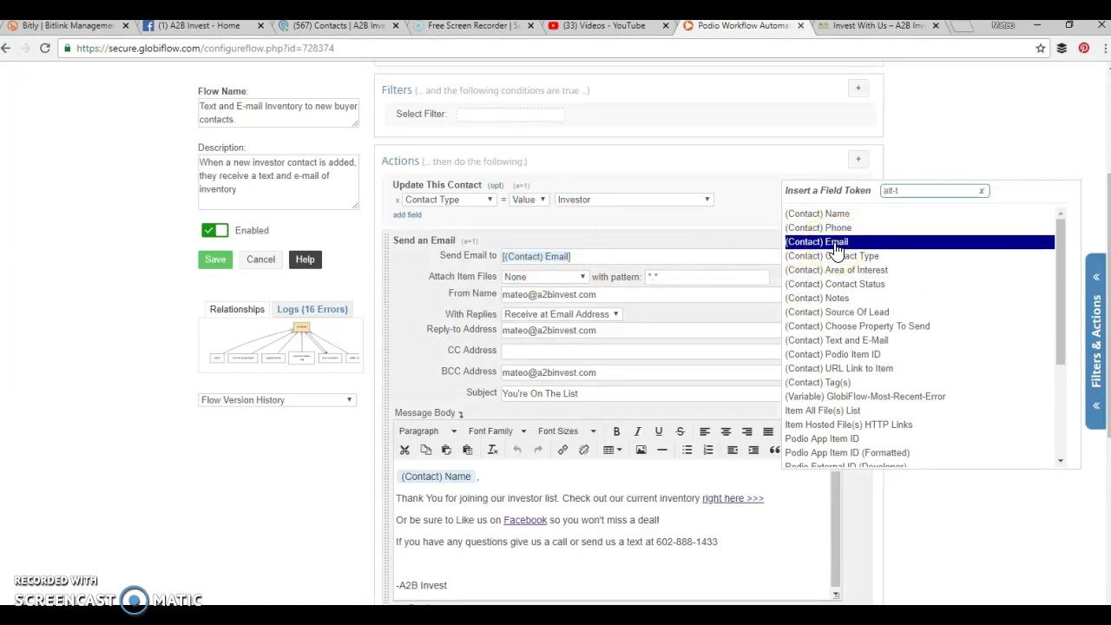
{"action": "left_click", "coordinate": [713, 234]}
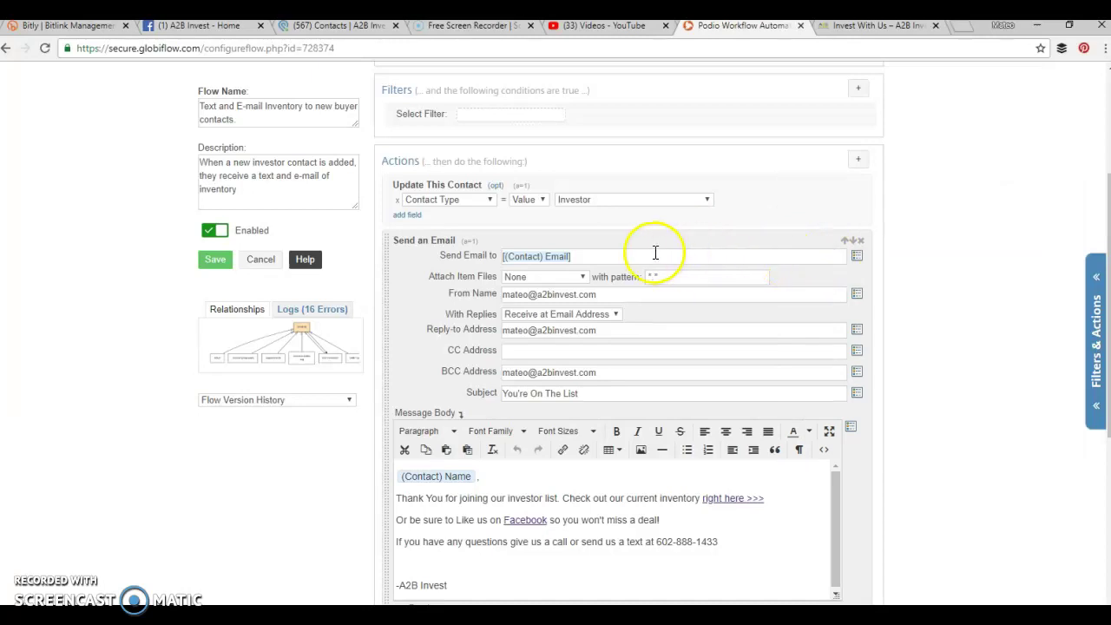
Step: Review the e-mail's sender, reply and subject settings and the field tokens available for its message body, without inserting one
{"action": "scroll", "coordinate": [625, 246], "scroll_direction": "down", "scroll_amount": 1}
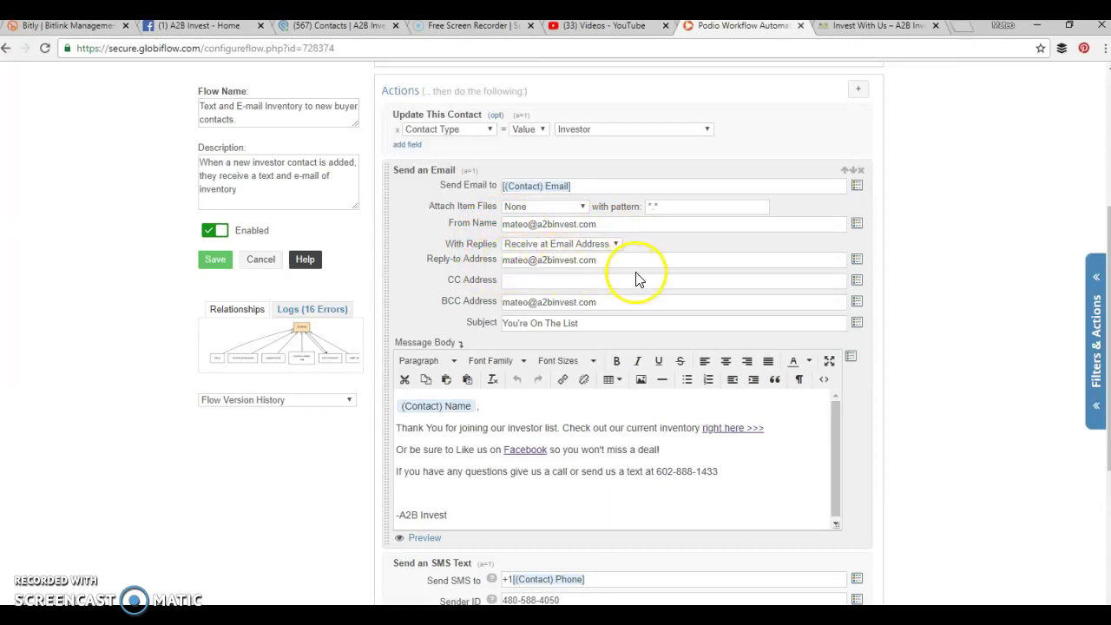
{"action": "scroll", "coordinate": [638, 273], "scroll_direction": "down", "scroll_amount": 2}
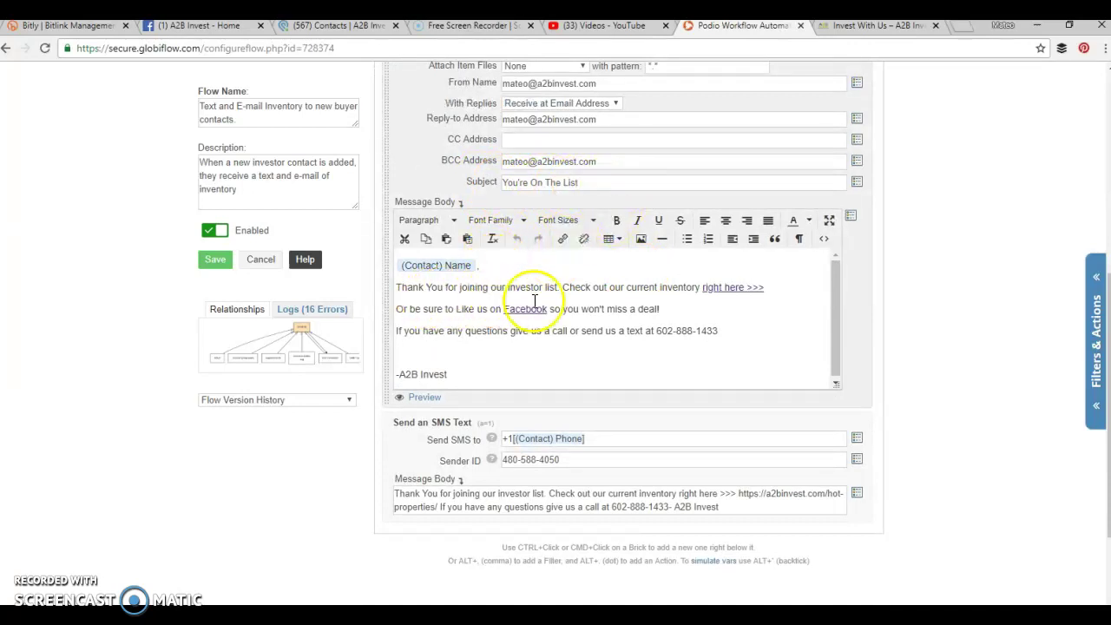
{"action": "left_click", "coordinate": [490, 265]}
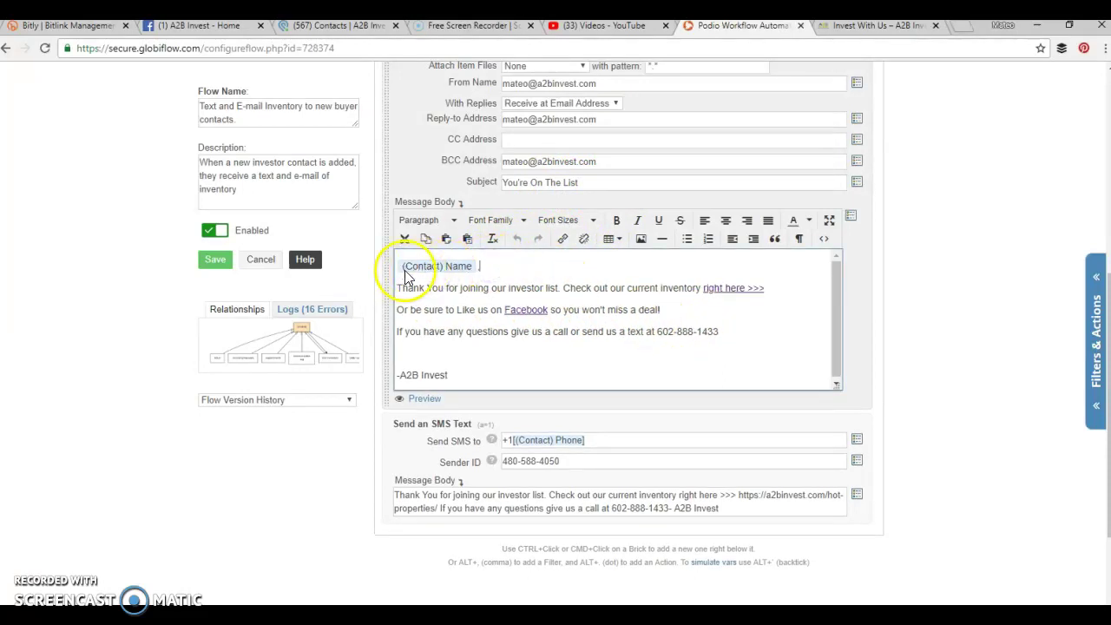
{"action": "left_click", "coordinate": [854, 221]}
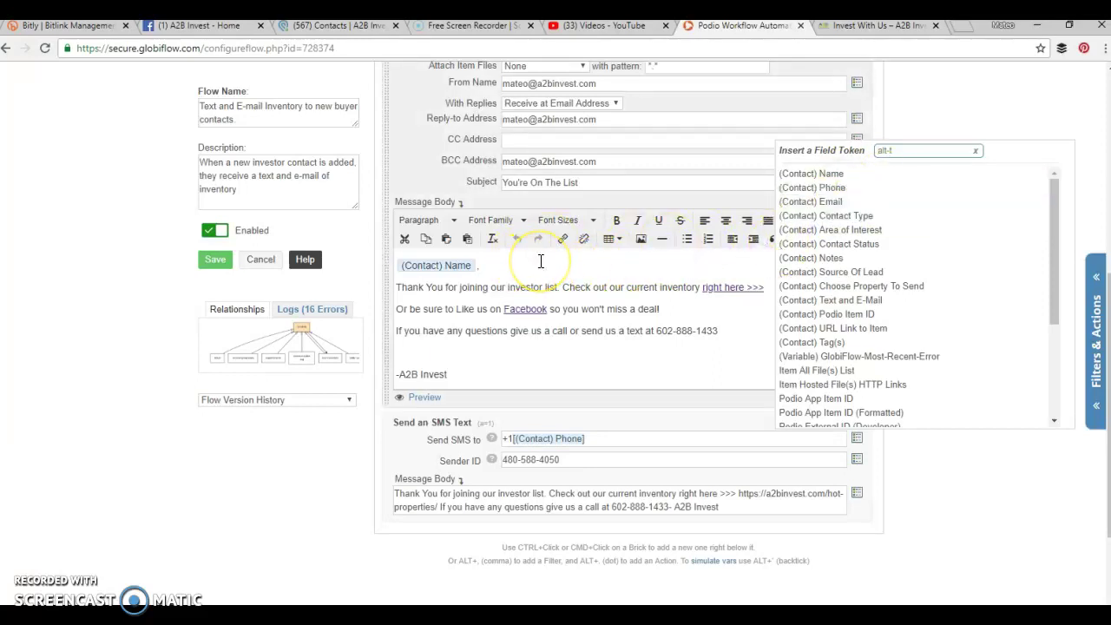
{"action": "left_click", "coordinate": [496, 266]}
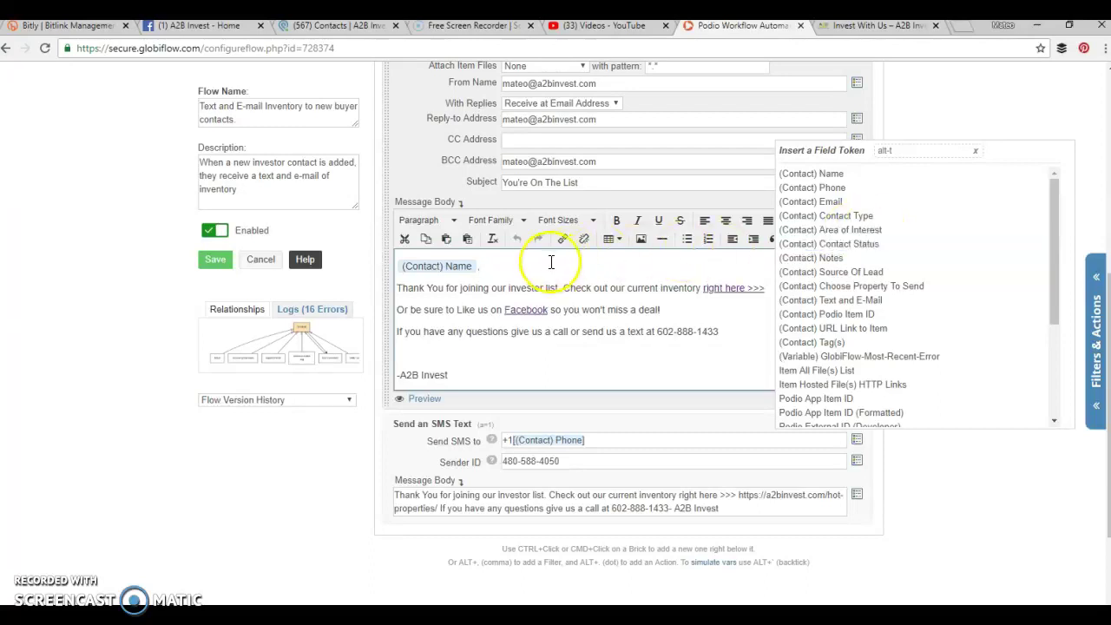
{"action": "left_click", "coordinate": [915, 213]}
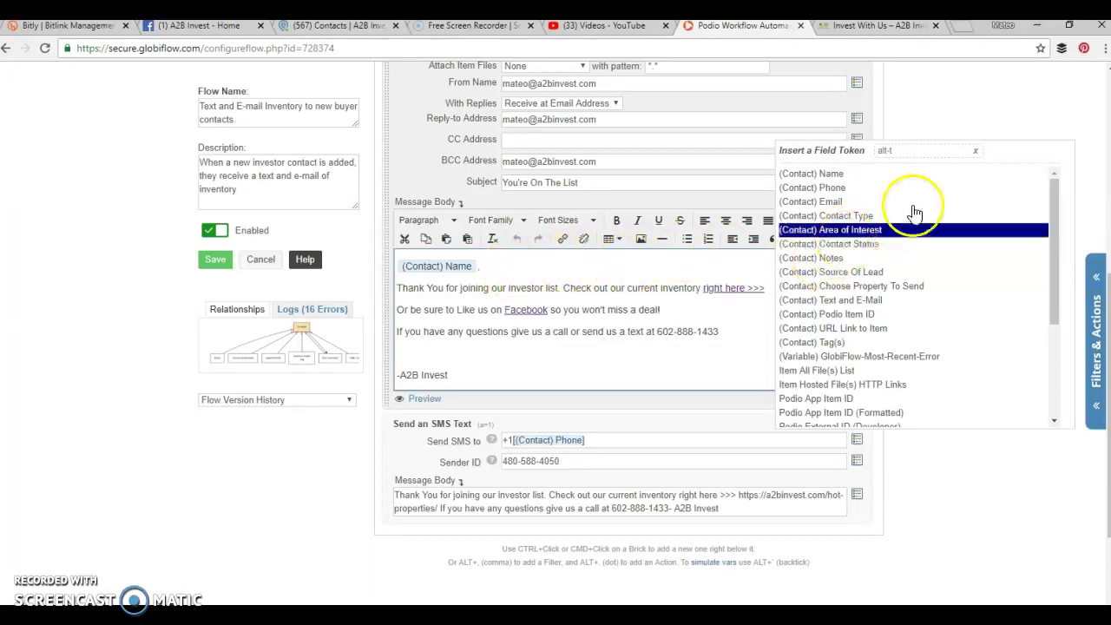
{"action": "left_click", "coordinate": [962, 116]}
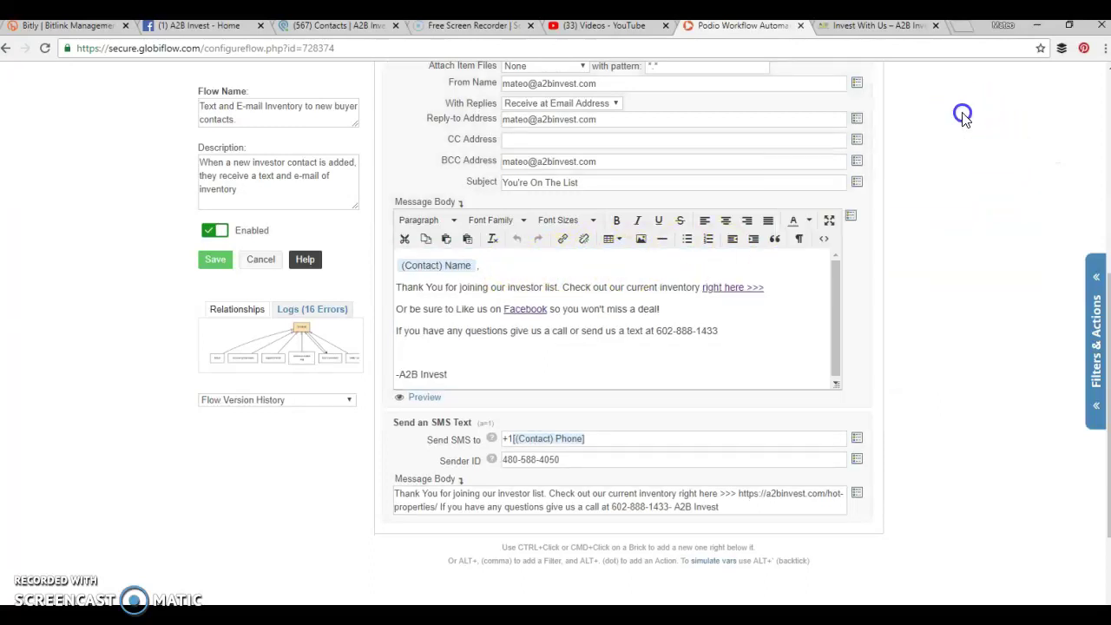
Step: Review the e-mail message and the Send an SMS Text action, and save the flow
{"action": "left_click", "coordinate": [647, 290]}
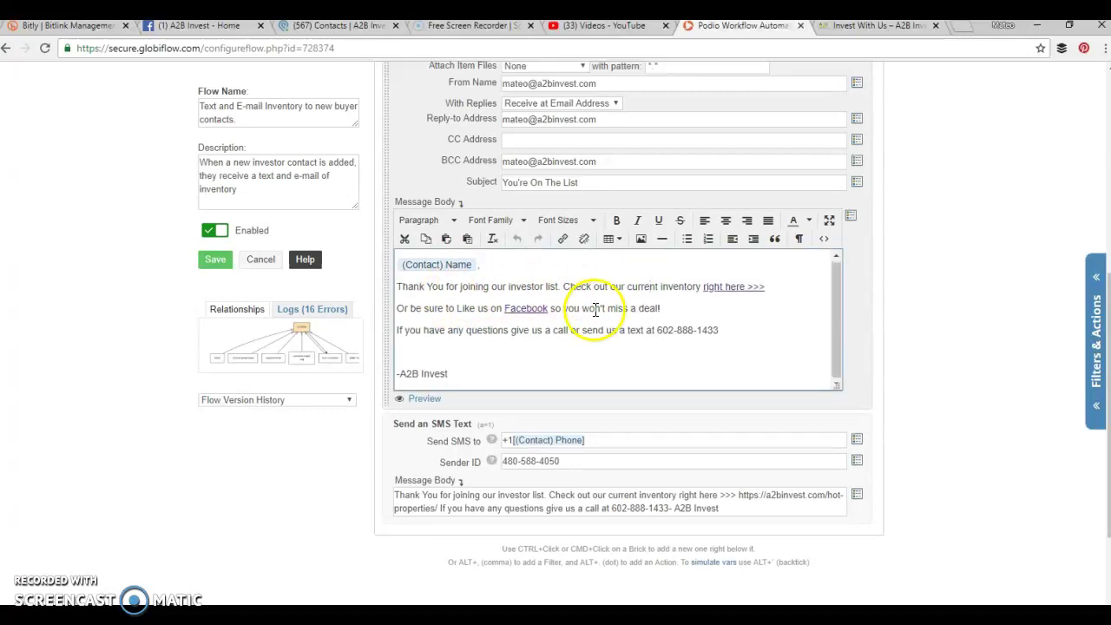
{"action": "scroll", "coordinate": [594, 310], "scroll_direction": "down", "scroll_amount": 3}
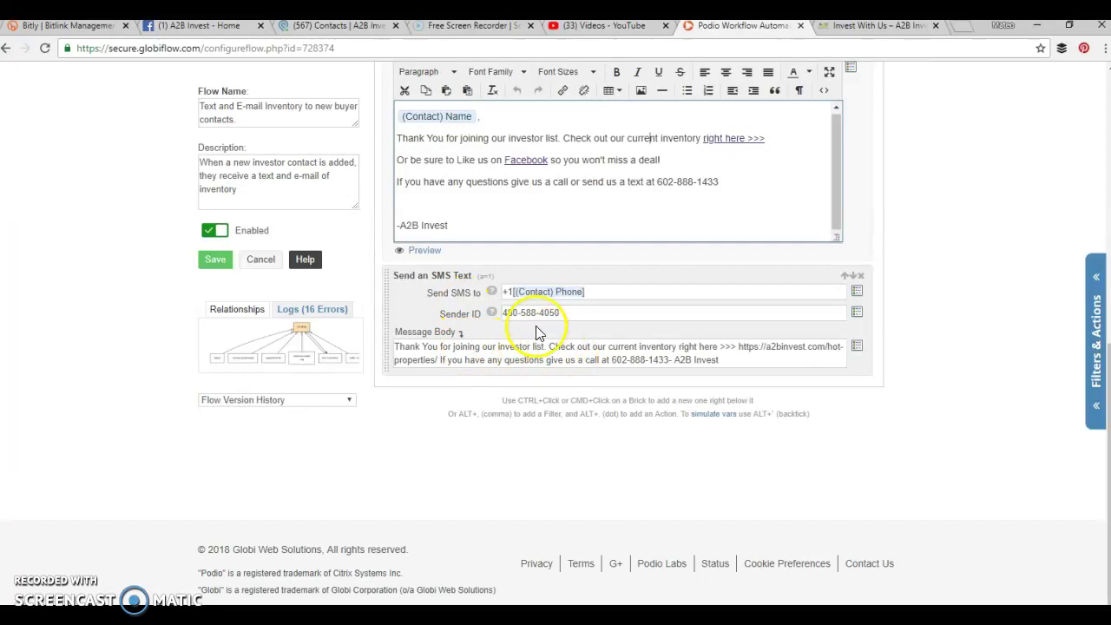
{"action": "scroll", "coordinate": [530, 299], "scroll_direction": "up", "scroll_amount": 3}
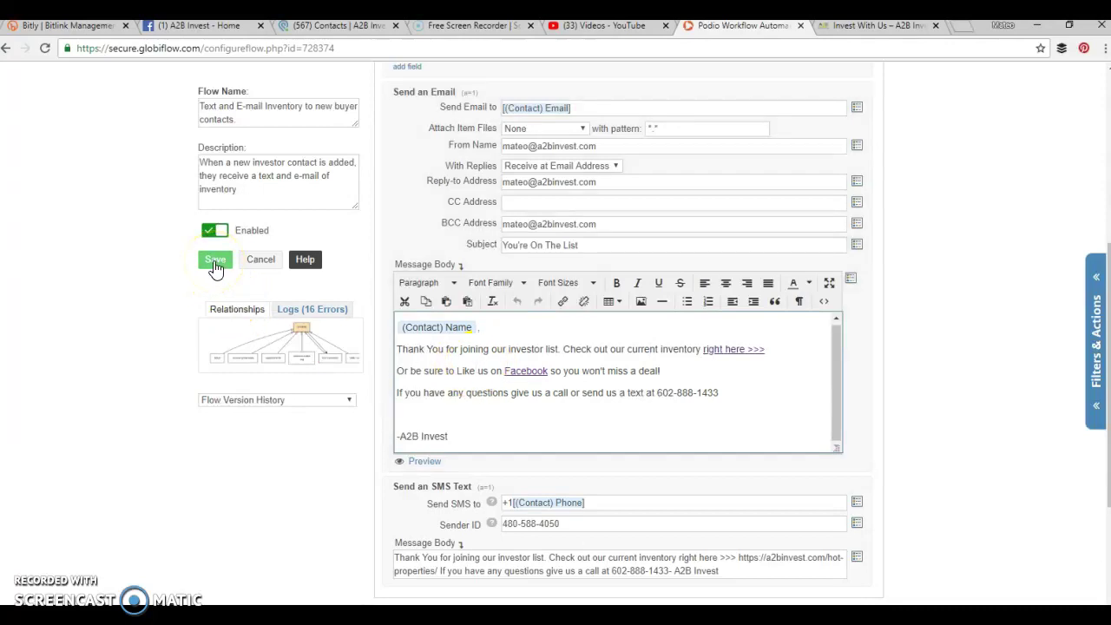
{"action": "left_click", "coordinate": [215, 262]}
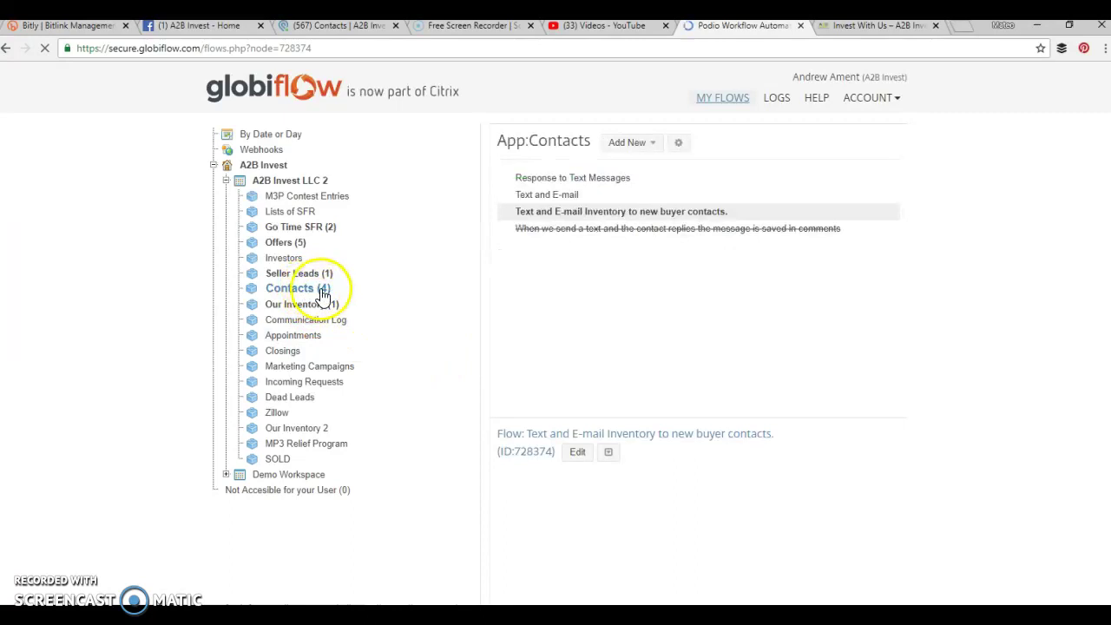
Step: Review the recipe and details of the saved new-buyer inventory flow, and reopen it for editing
{"action": "scroll", "coordinate": [707, 496], "scroll_direction": "down", "scroll_amount": 1}
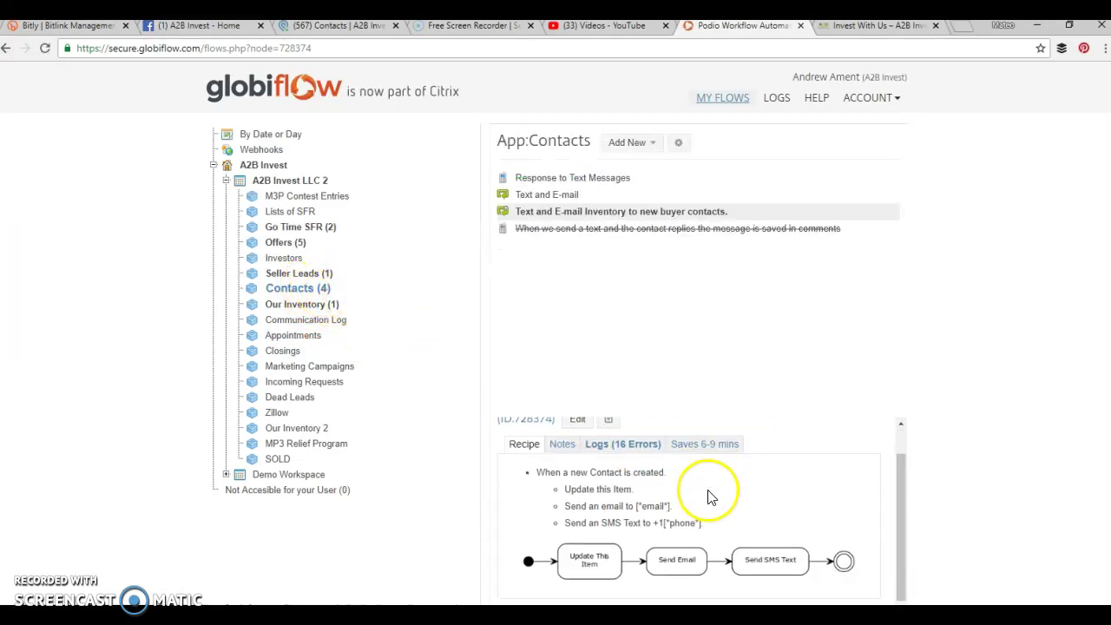
{"action": "left_click", "coordinate": [630, 449]}
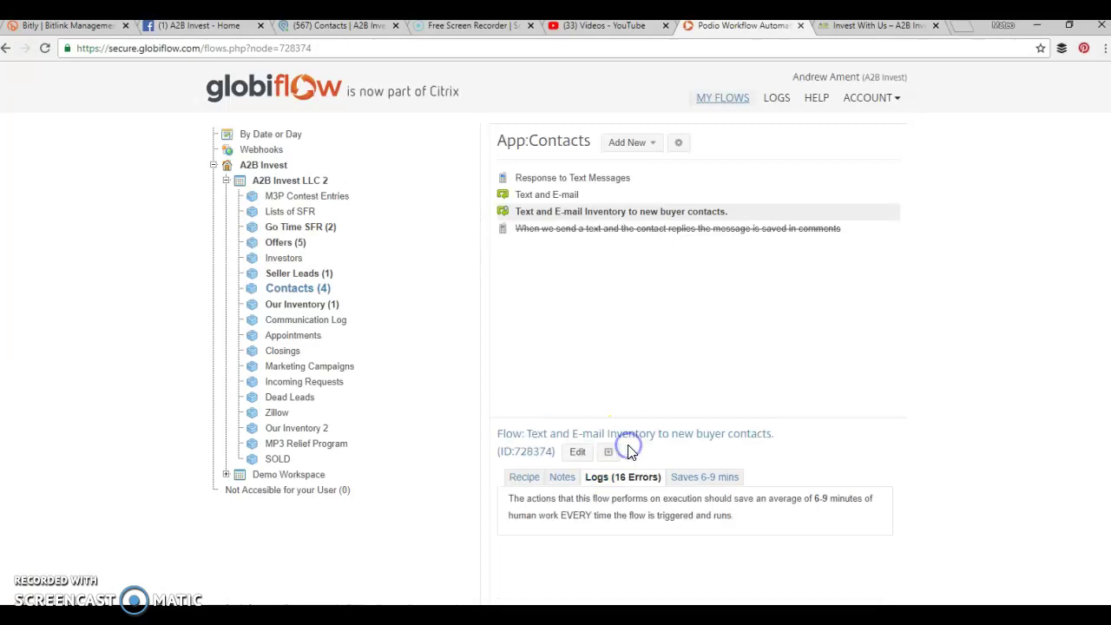
{"action": "left_click", "coordinate": [576, 453]}
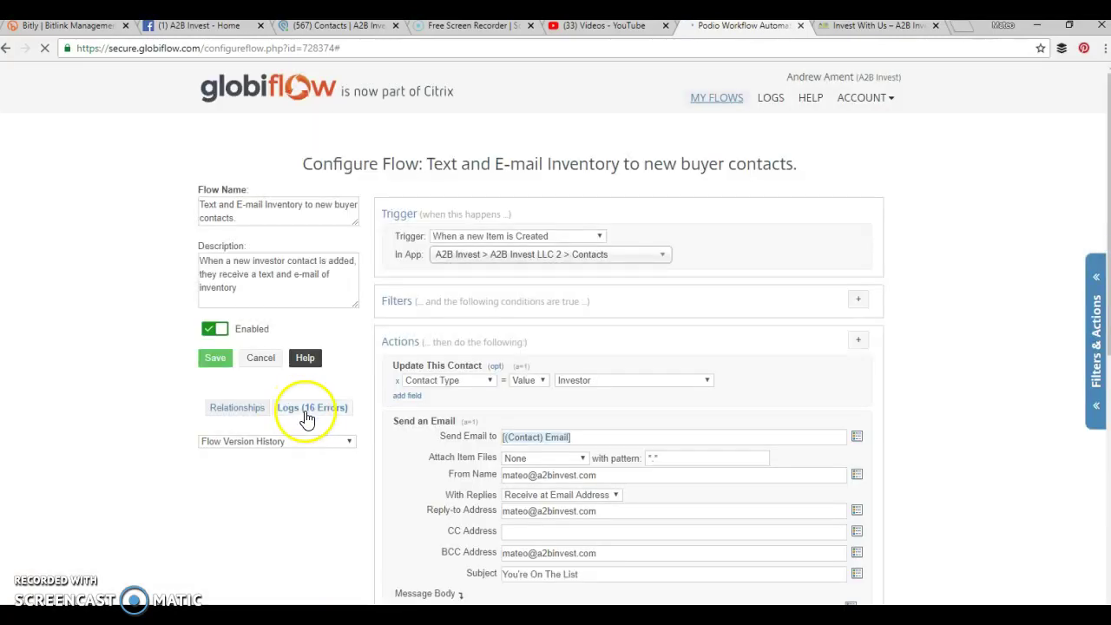
Step: Open the flow's logs and examine the recent entries for sent e-mails and failed texts
{"action": "left_click", "coordinate": [309, 412]}
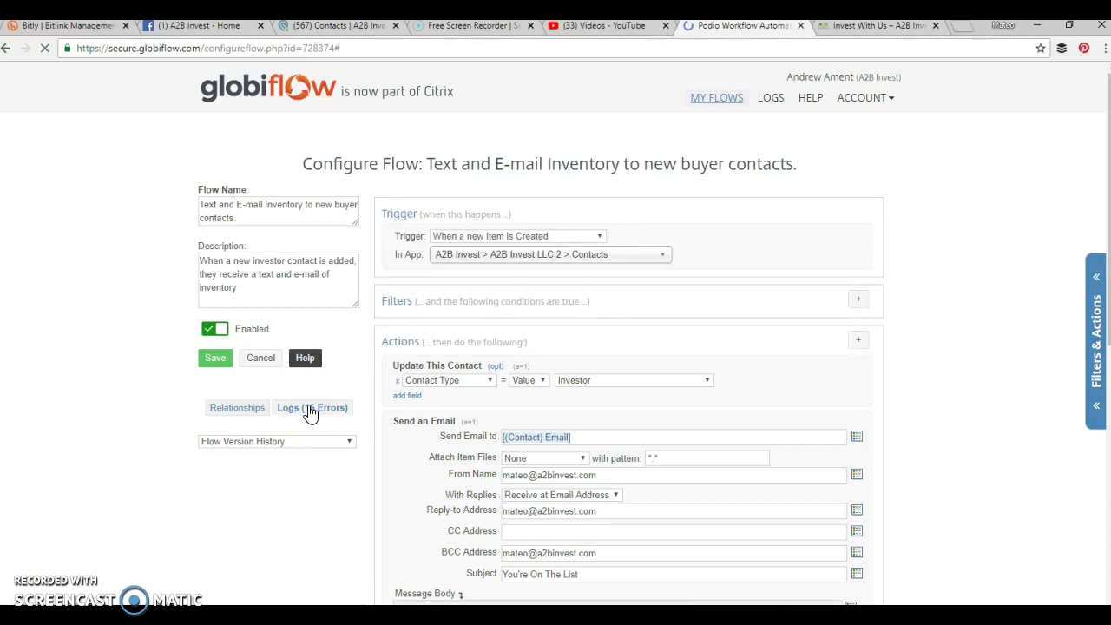
{"action": "left_click", "coordinate": [309, 412]}
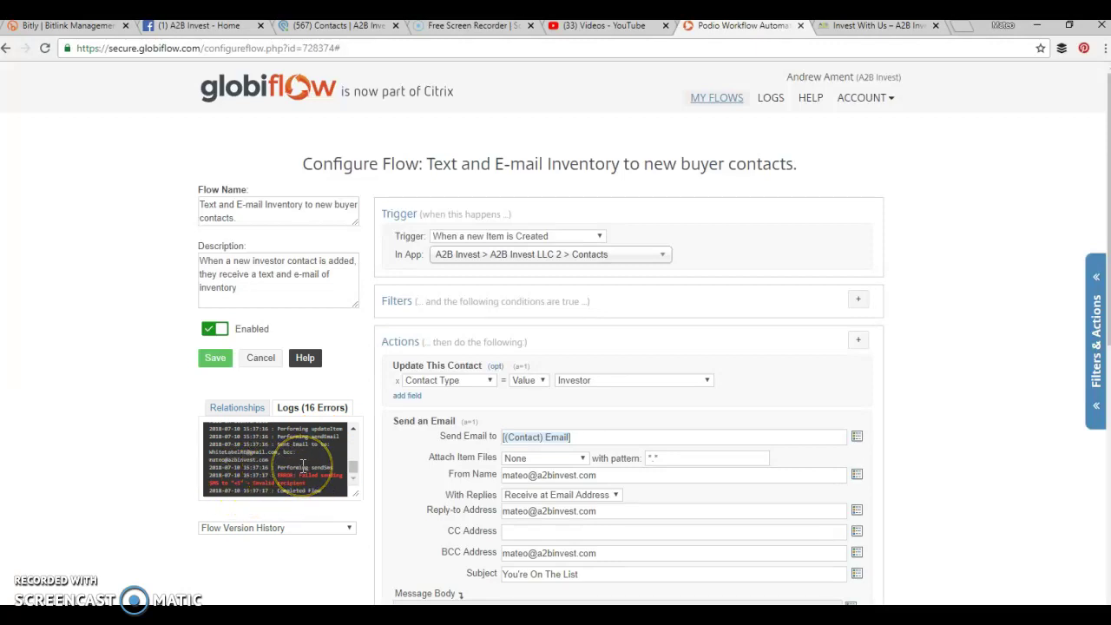
{"action": "scroll", "coordinate": [303, 466], "scroll_direction": "up", "scroll_amount": 2}
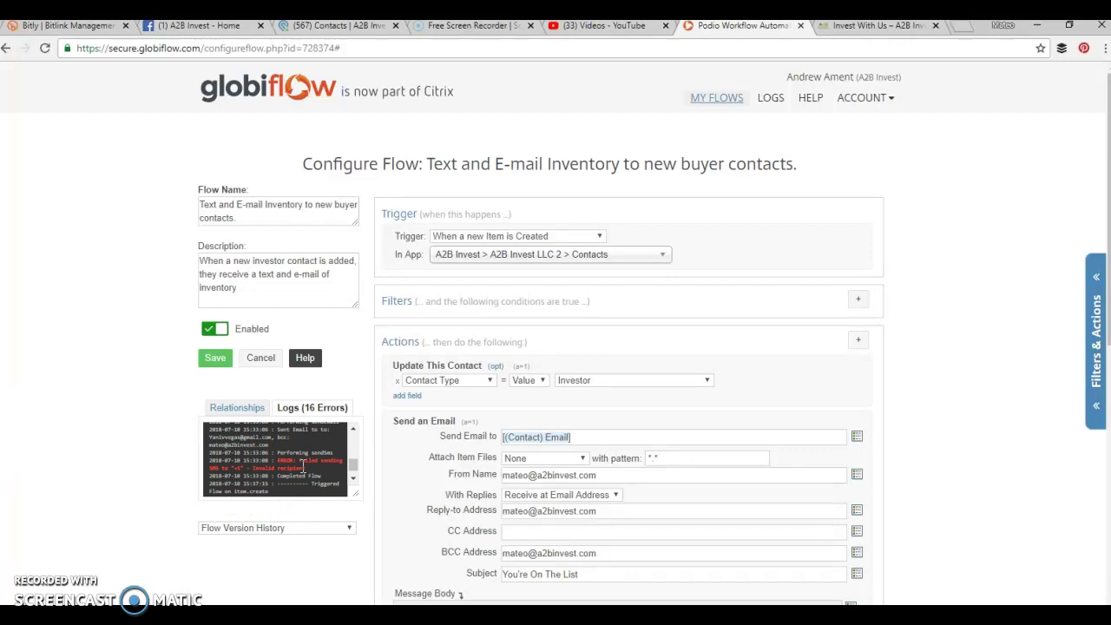
{"action": "scroll", "coordinate": [303, 466], "scroll_direction": "up", "scroll_amount": 1}
{"action": "scroll", "coordinate": [303, 467], "scroll_direction": "up", "scroll_amount": 5}
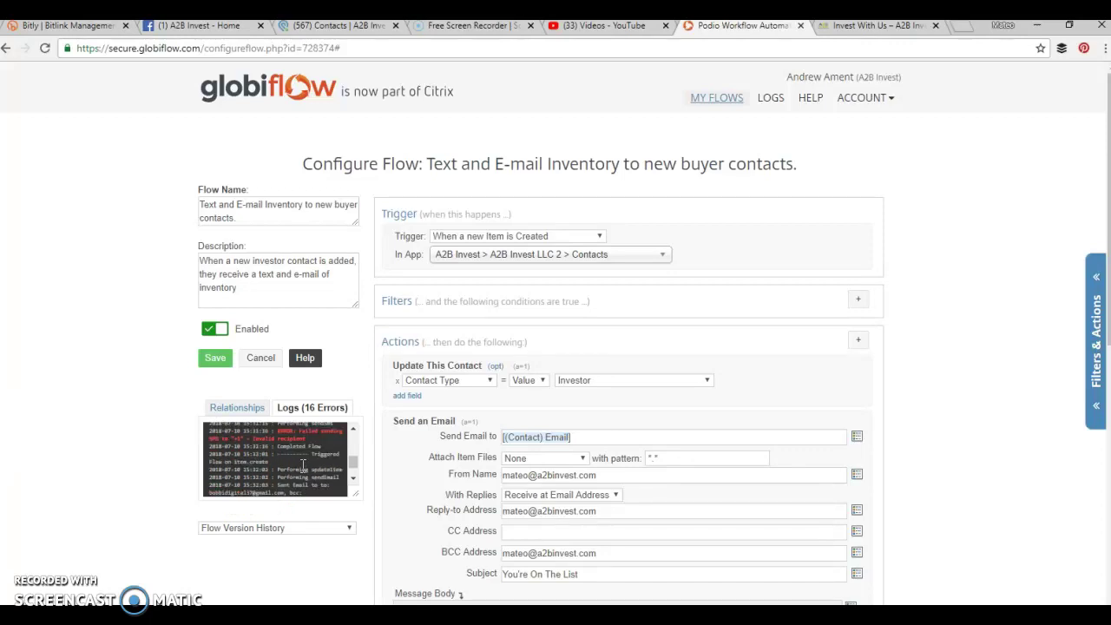
{"action": "scroll", "coordinate": [302, 466], "scroll_direction": "up", "scroll_amount": 5}
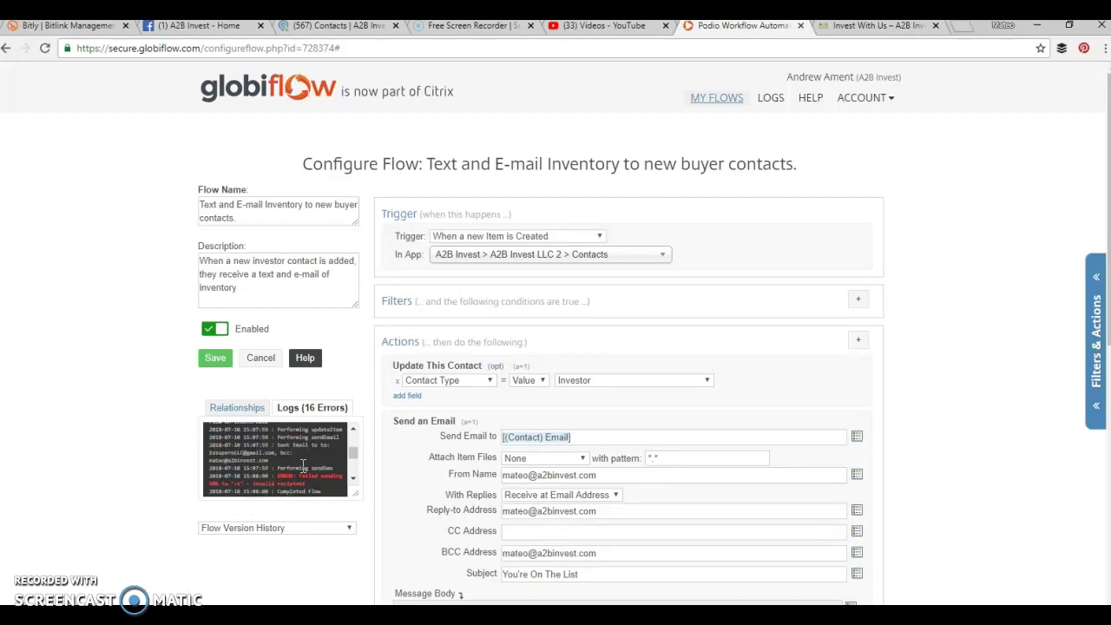
{"action": "scroll", "coordinate": [303, 466], "scroll_direction": "up", "scroll_amount": 4}
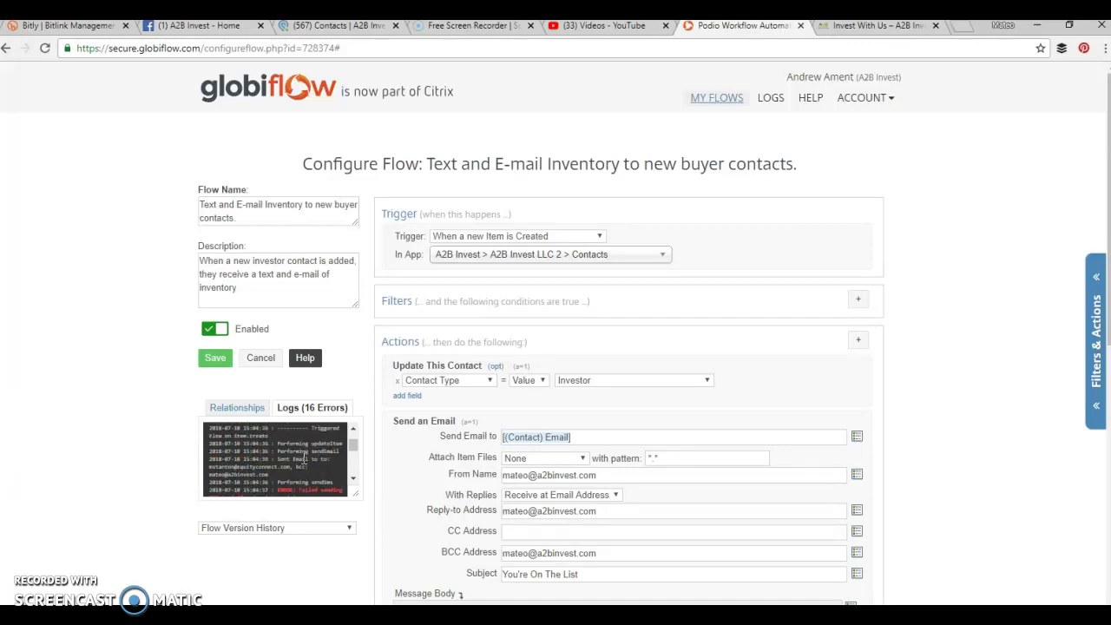
{"action": "scroll", "coordinate": [303, 456], "scroll_direction": "down", "scroll_amount": 5}
{"action": "scroll", "coordinate": [300, 455], "scroll_direction": "down", "scroll_amount": 5}
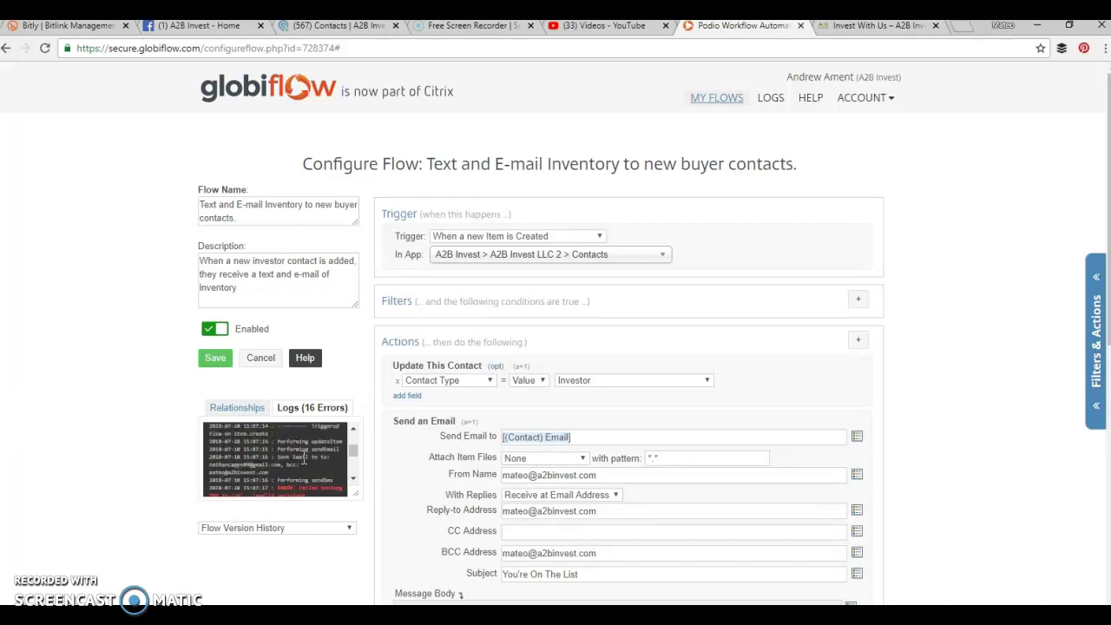
Step: Save the flow and switch to the contacts list in Podio
{"action": "left_click", "coordinate": [216, 362]}
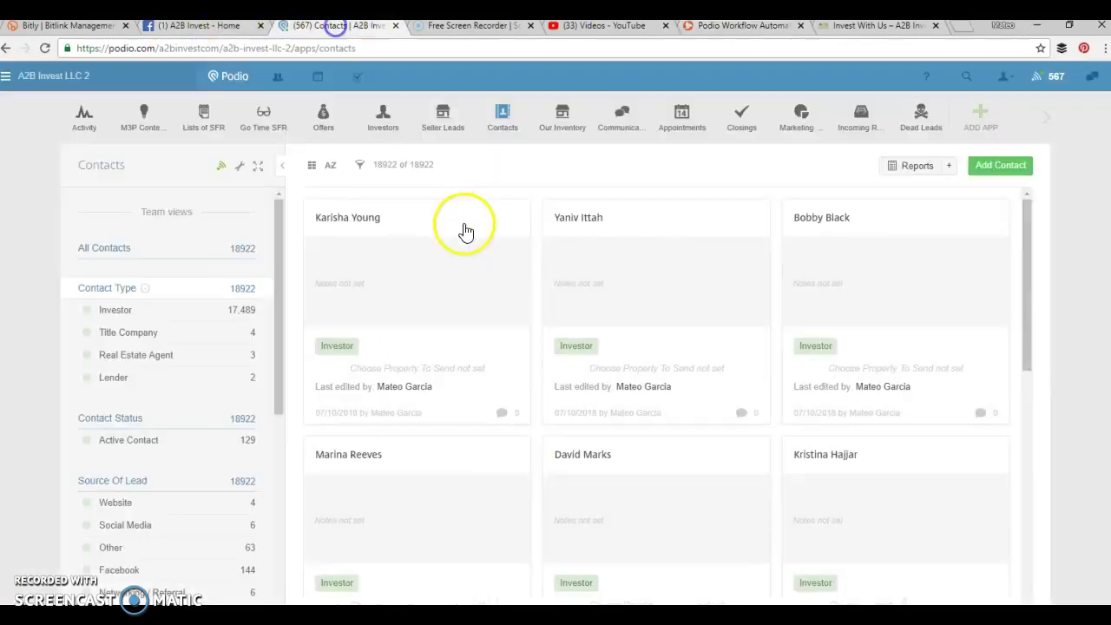
{"action": "left_click", "coordinate": [337, 26]}
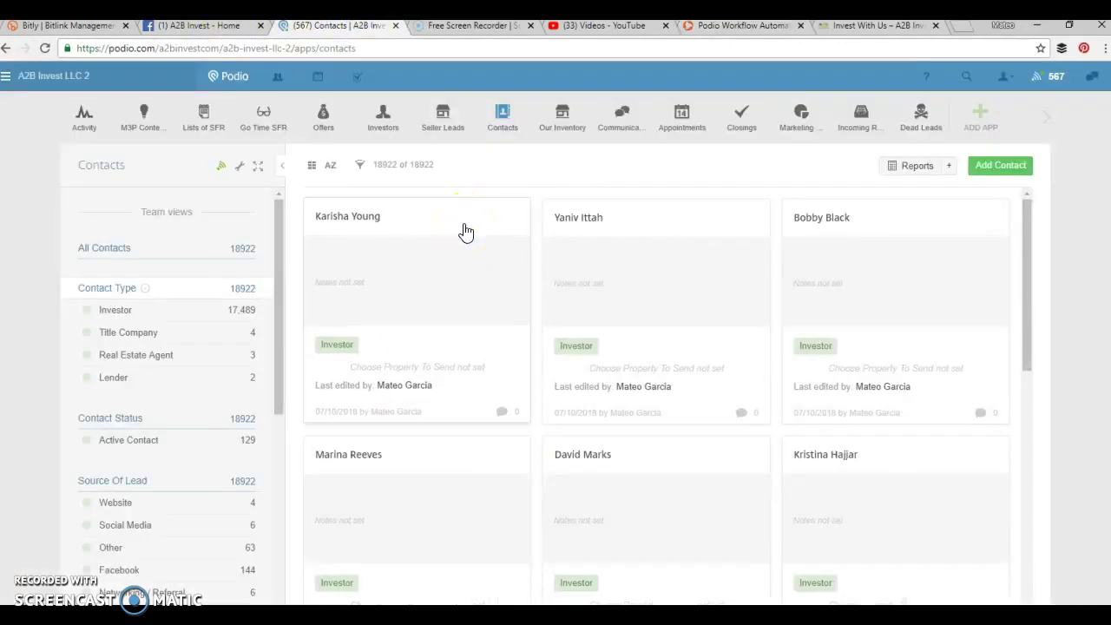